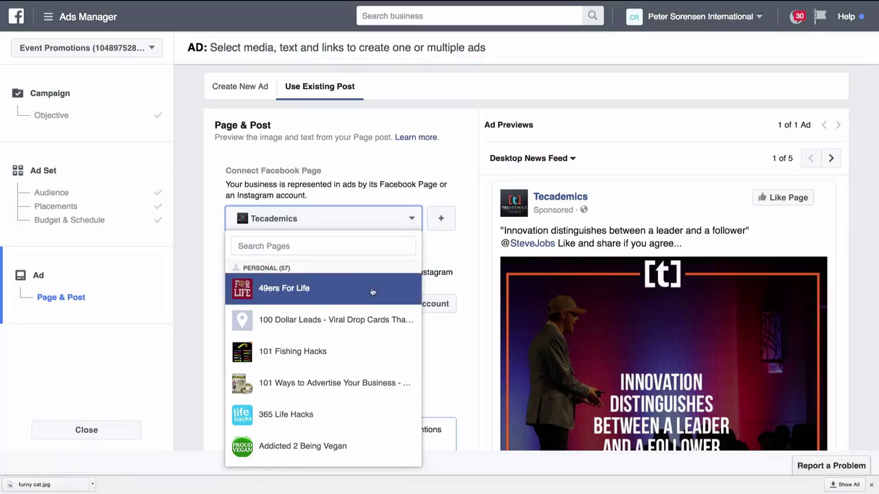
Connect the Cats Are More Important Than Humans page to the ad and view its available page posts
scroll(366, 302, down, 4)
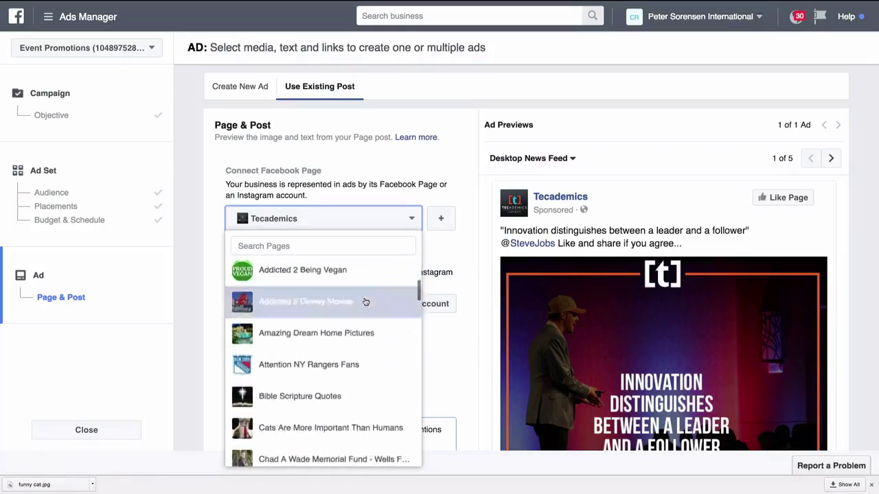
scroll(366, 302, down, 1)
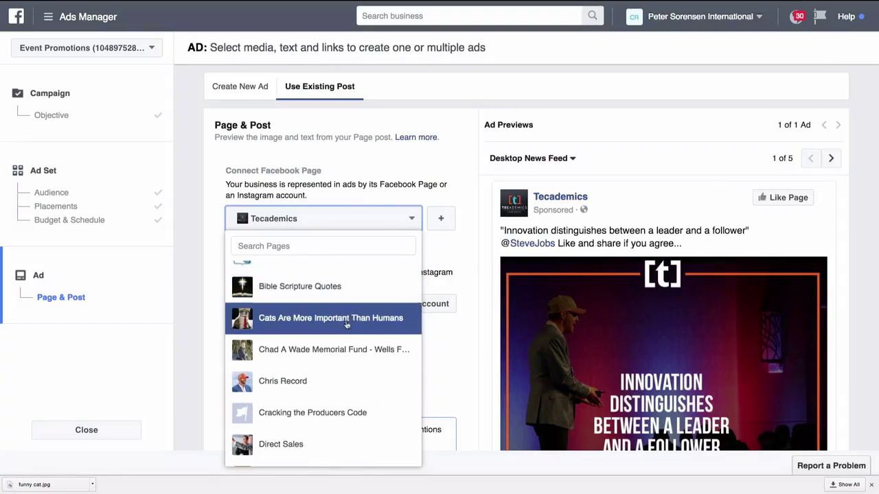
click(349, 321)
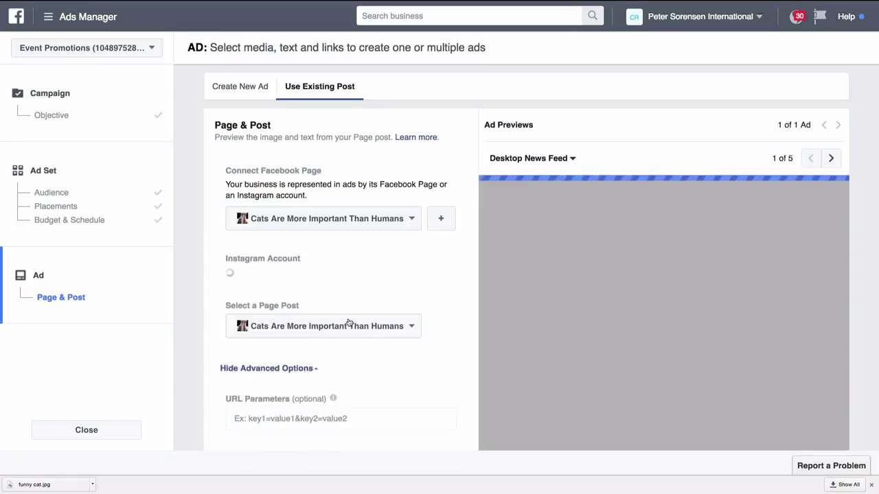
scroll(481, 274, down, 2)
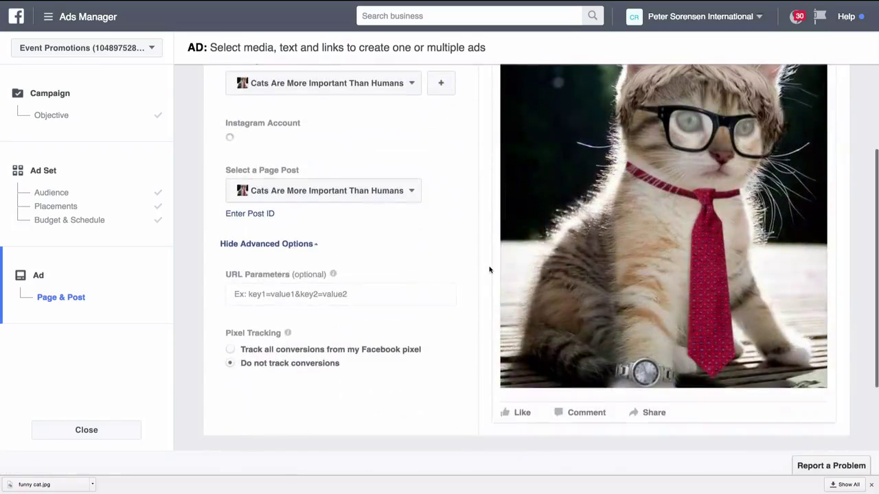
click(396, 198)
click(442, 190)
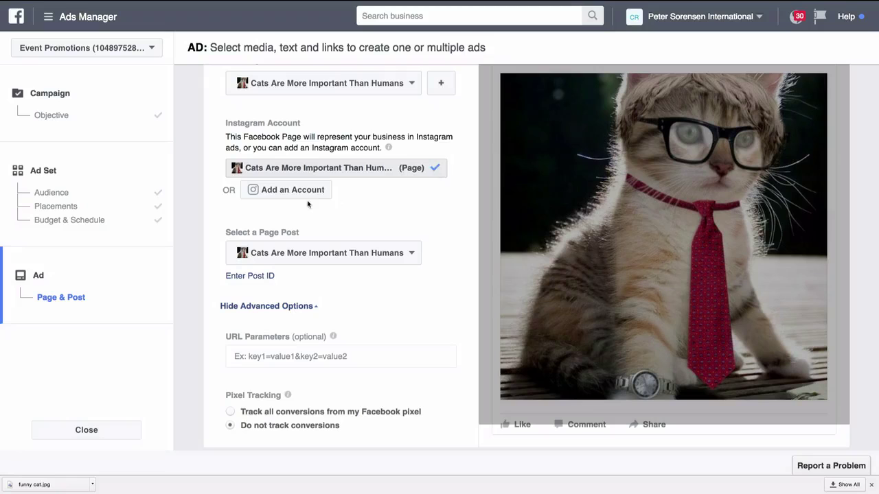
click(256, 252)
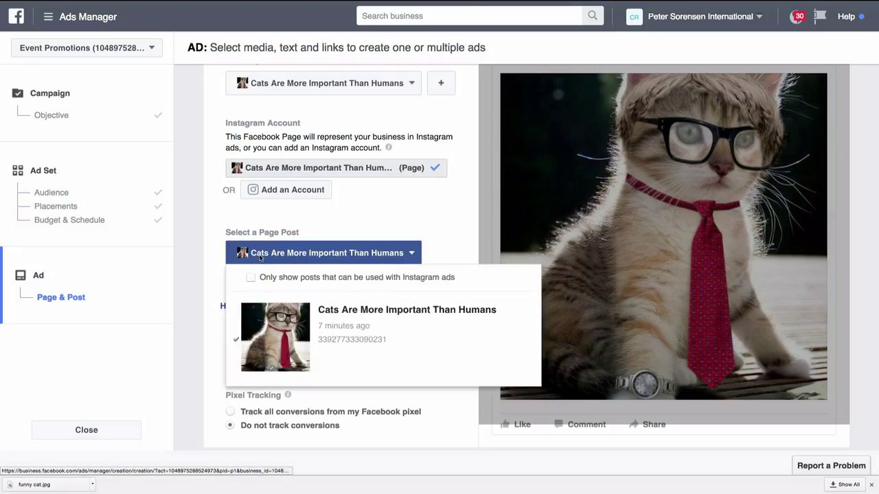
scroll(419, 230, up, 2)
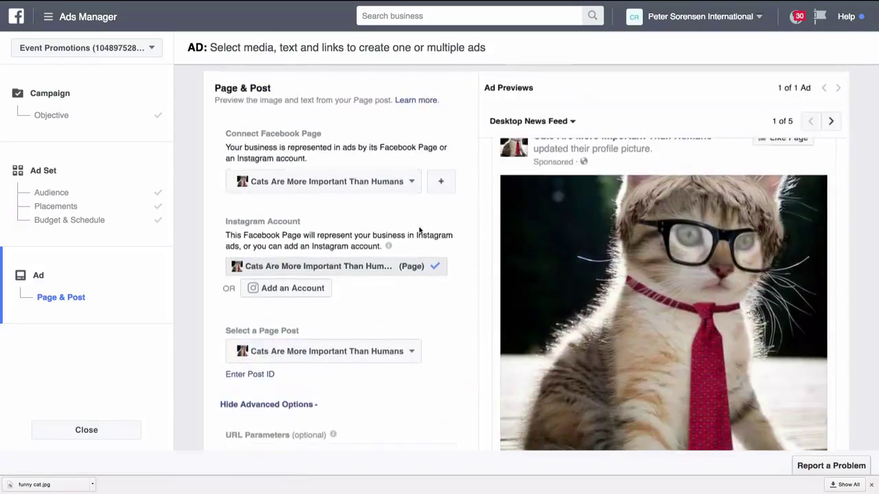
click(405, 181)
scroll(345, 253, down, 3)
scroll(345, 253, down, 1)
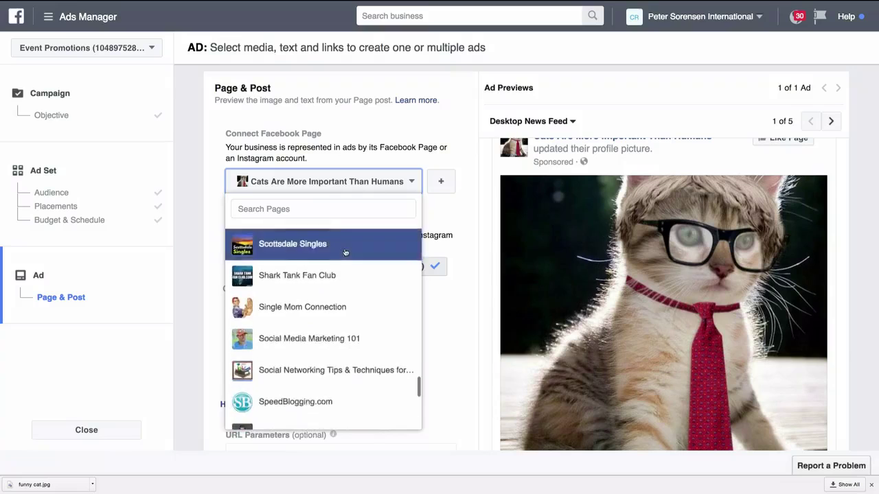
scroll(345, 252, down, 1)
scroll(346, 253, down, 4)
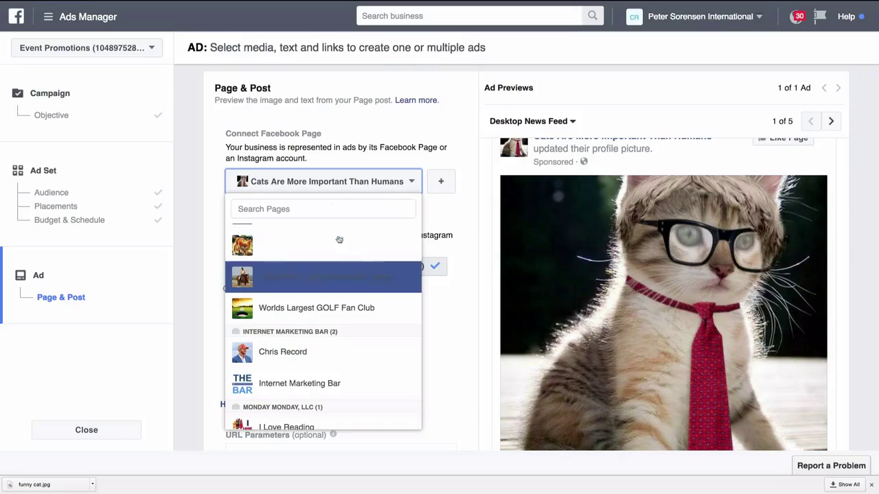
click(347, 181)
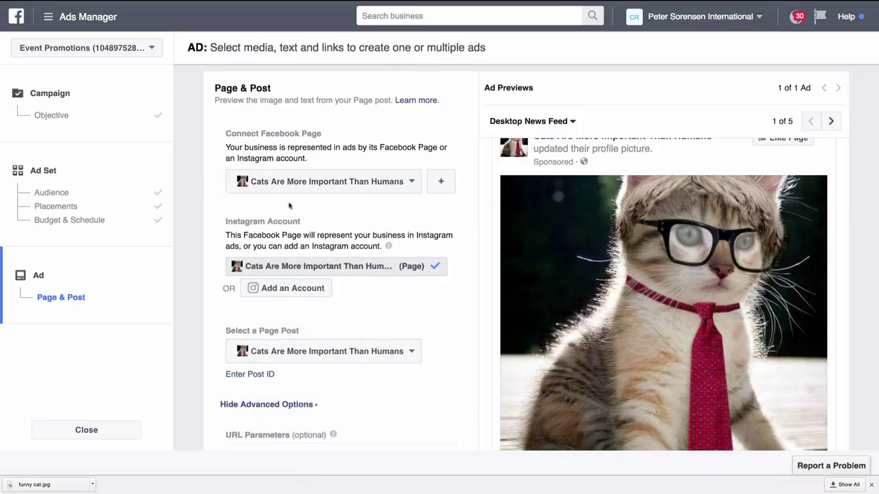
Search the Facebook pages for the entrepreneur's name and connect the matching page from the Personal group
click(350, 181)
text(chris re)
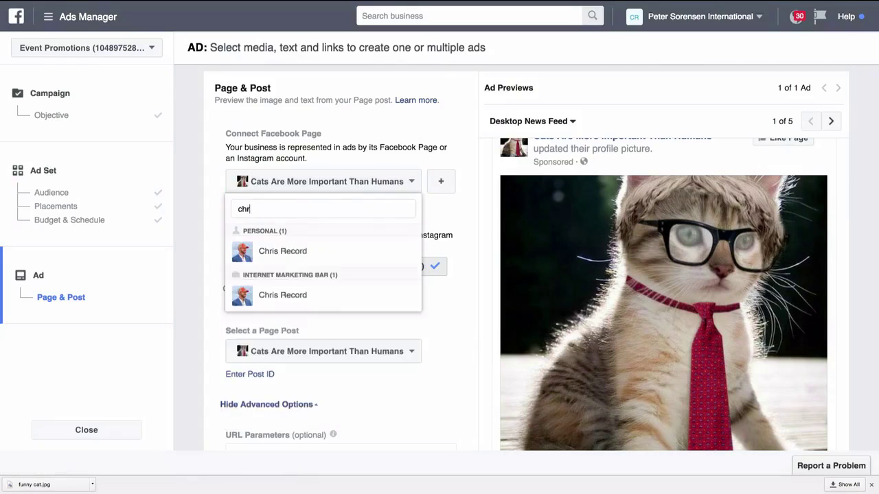
click(317, 251)
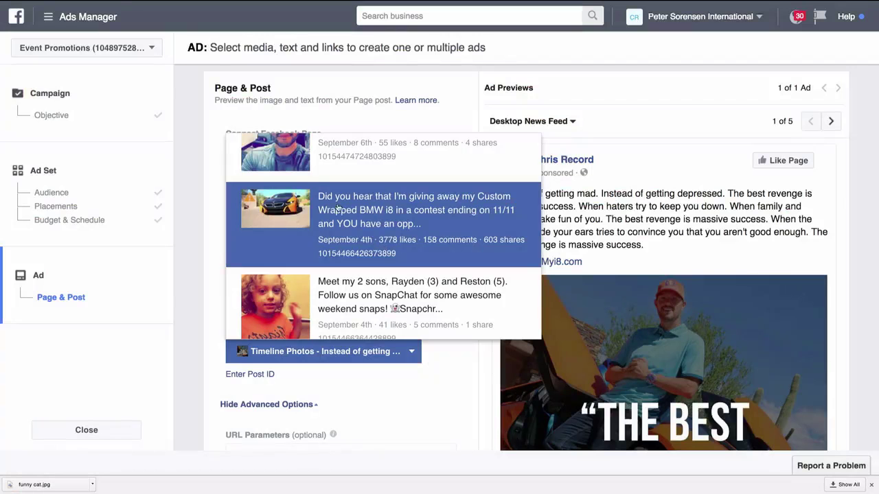
Browse the connected page's existing posts back to July to review which ones could be promoted
scroll(346, 220, down, 6)
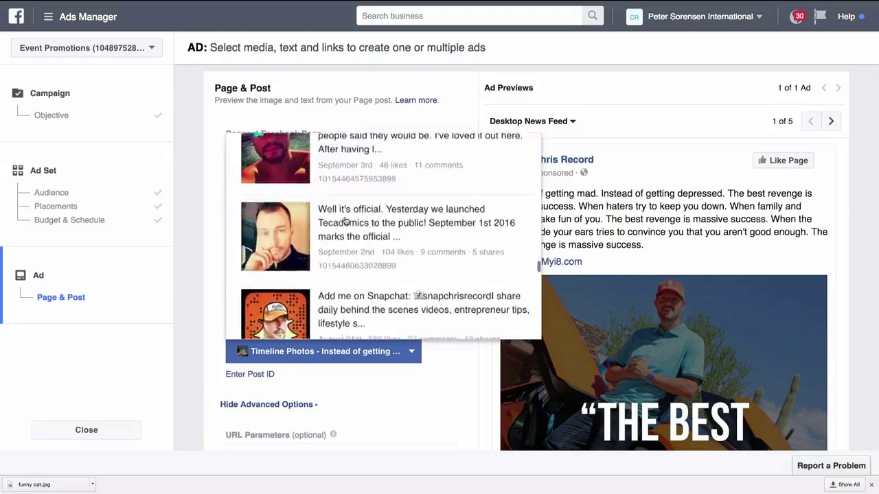
scroll(346, 220, down, 2)
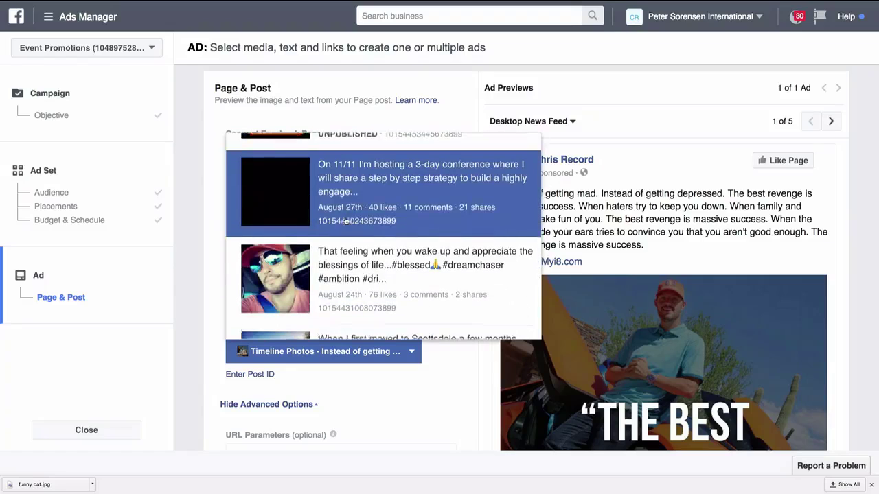
scroll(346, 220, down, 5)
scroll(346, 220, down, 10)
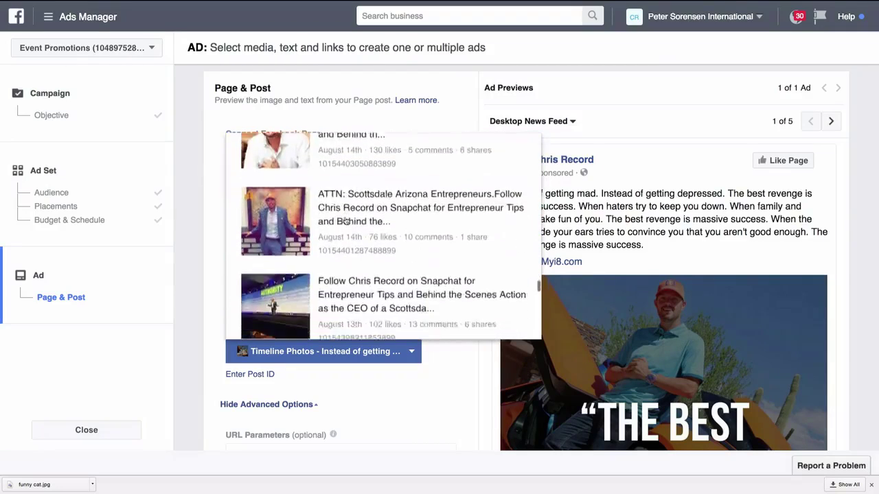
scroll(346, 221, down, 10)
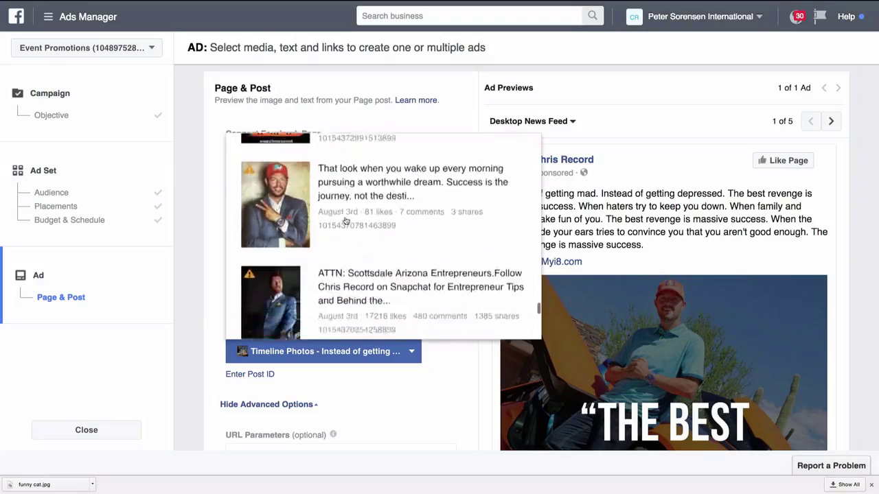
scroll(346, 220, down, 3)
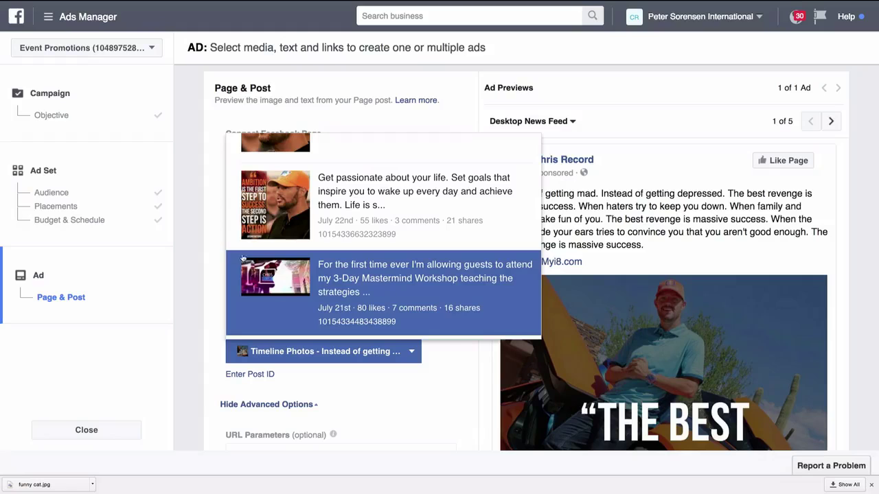
click(200, 247)
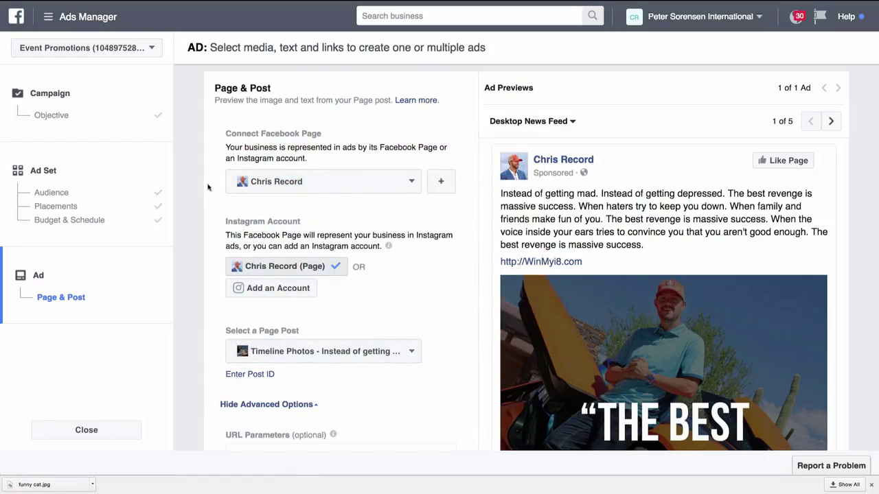
Choose the "Timeline Photos - POWERFUL LESS..." page post as the ad and check its preview
click(317, 350)
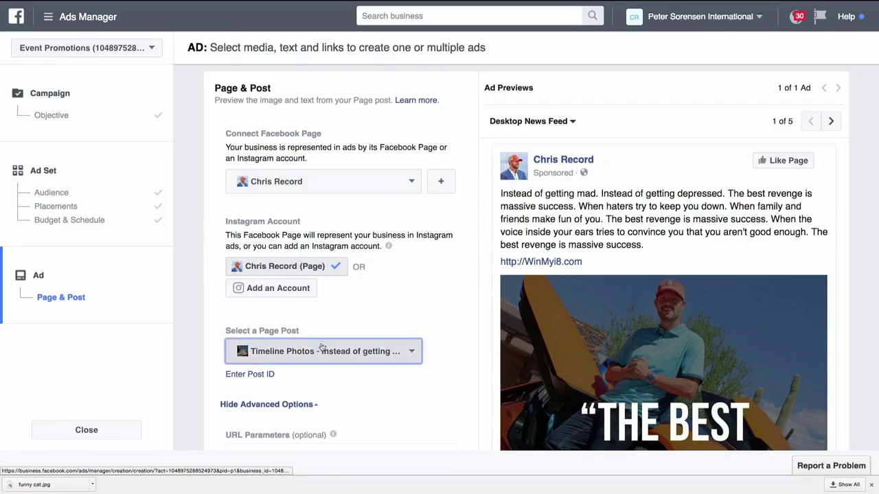
click(338, 284)
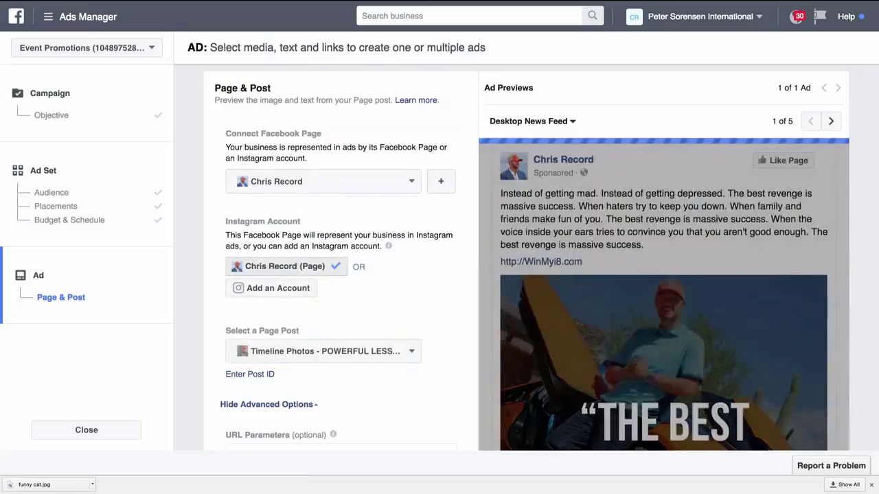
scroll(210, 267, down, 3)
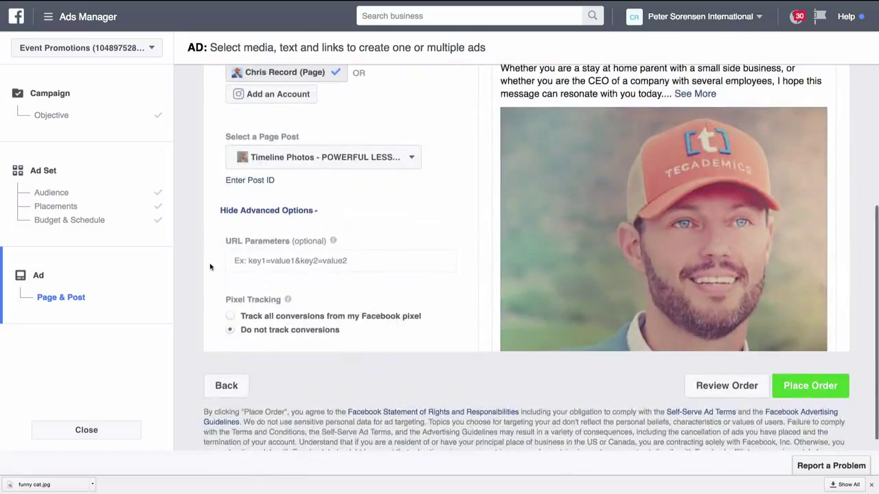
scroll(210, 266, up, 3)
Add the Golf interest to the ad set's detailed targeting and check the audience's potential reach
click(52, 192)
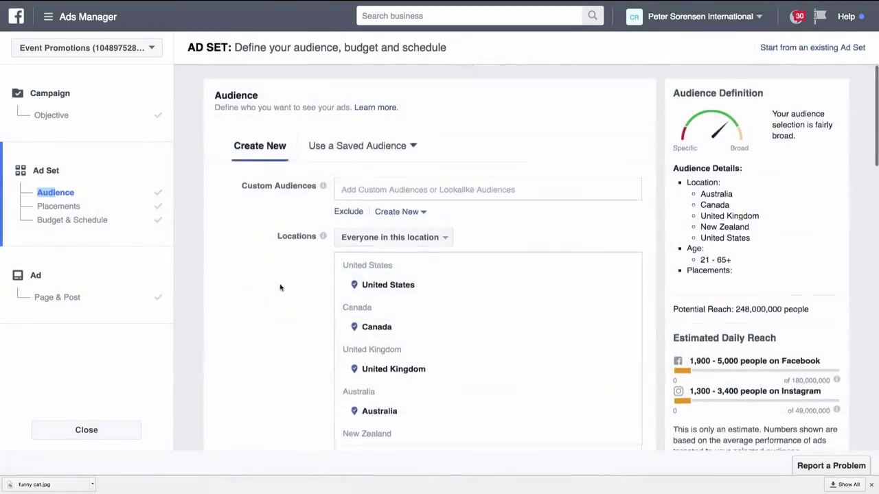
scroll(280, 288, down, 5)
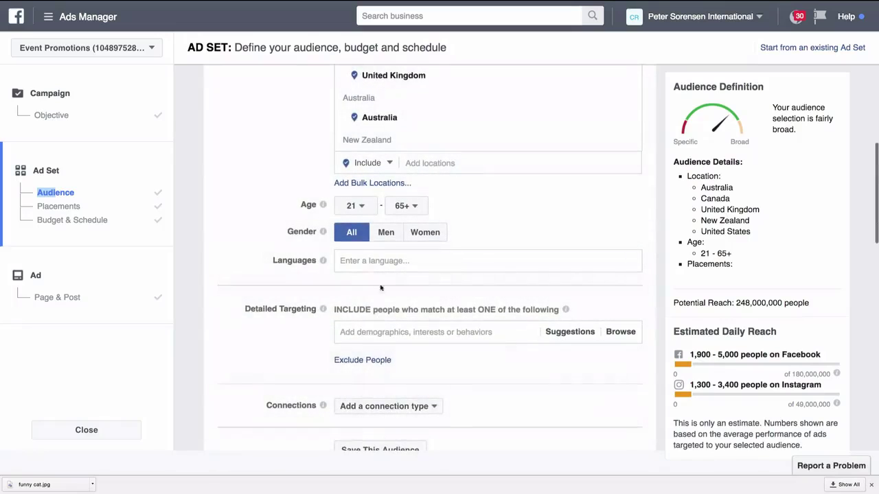
click(285, 308)
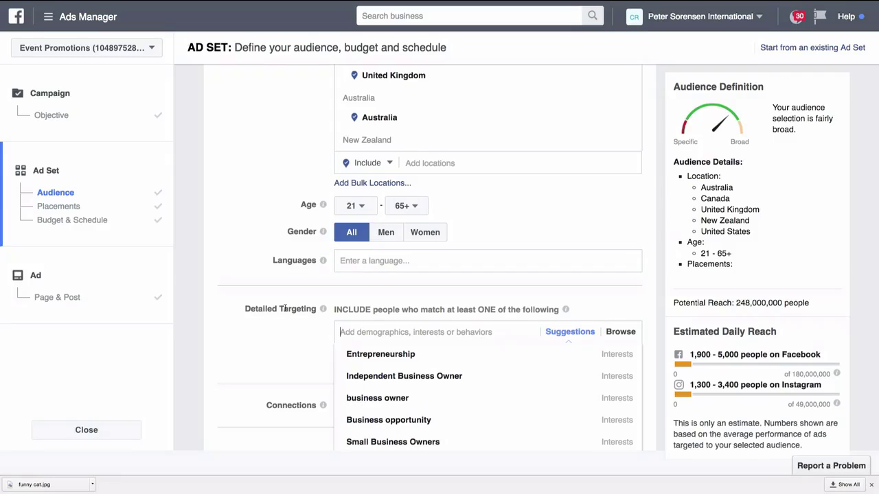
text(golf)
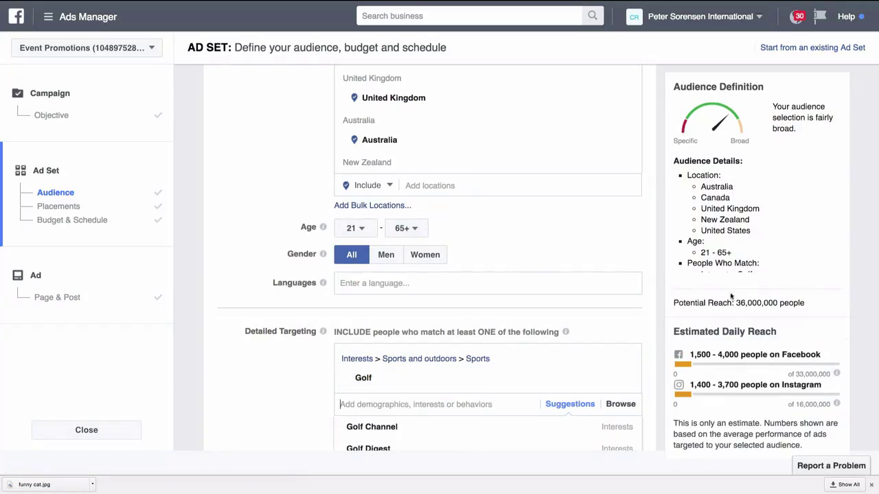
drag(736, 303, 804, 303)
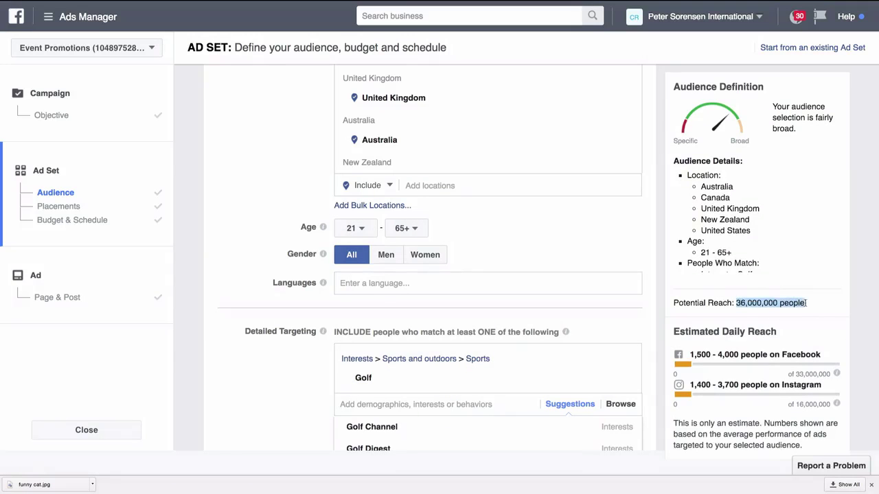
click(280, 187)
Switch the ad set to edited placements and exclude Instagram and the Facebook Right Column, keeping only Feeds
scroll(280, 189, down, 2)
scroll(281, 190, down, 8)
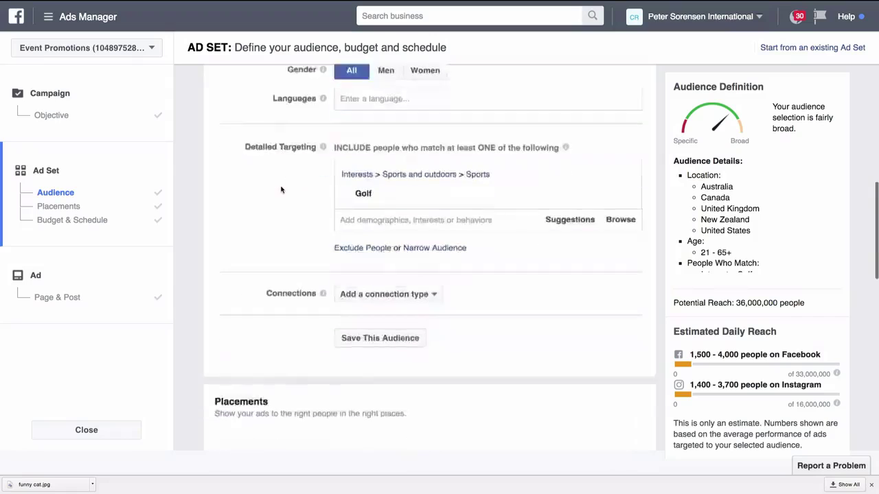
scroll(278, 189, up, 1)
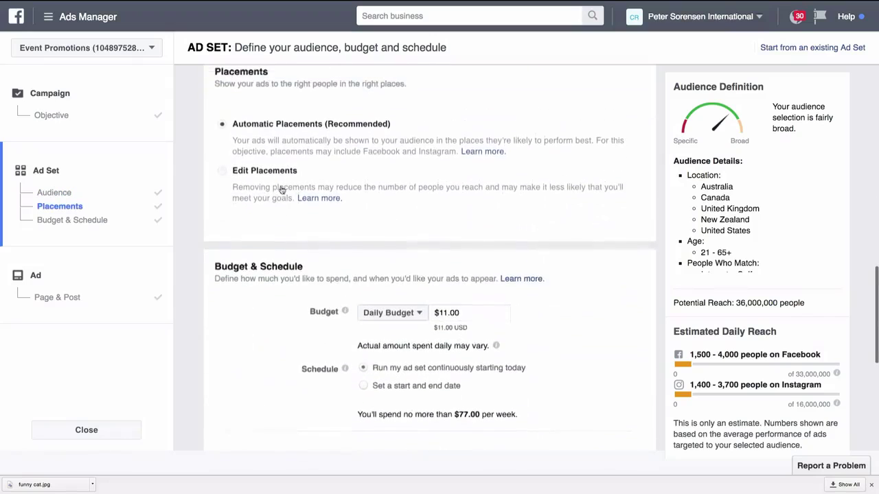
click(239, 177)
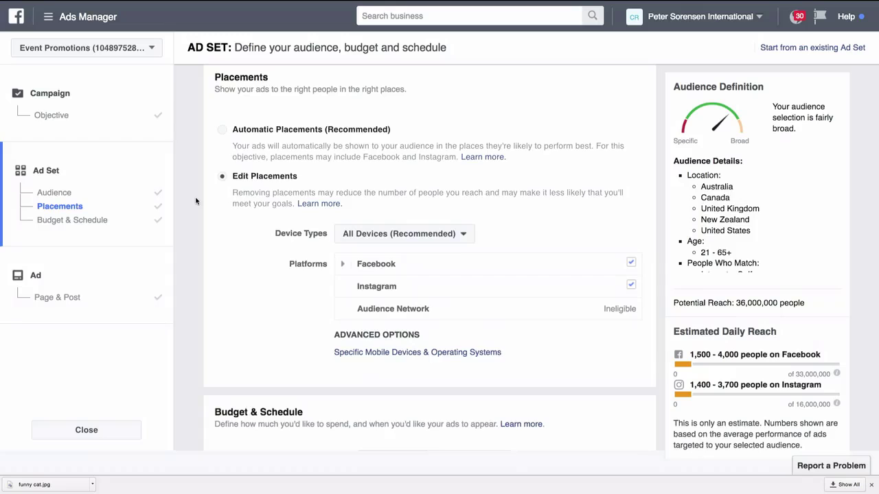
scroll(195, 201, up, 3)
scroll(195, 201, down, 3)
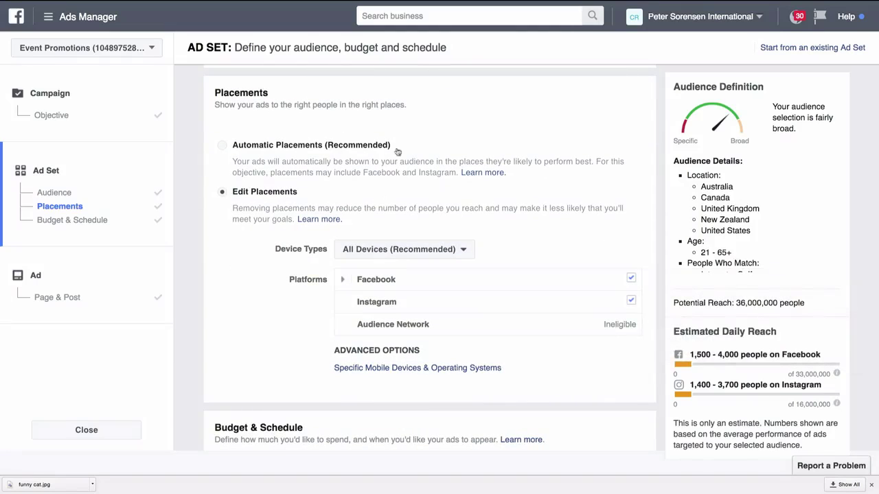
click(631, 301)
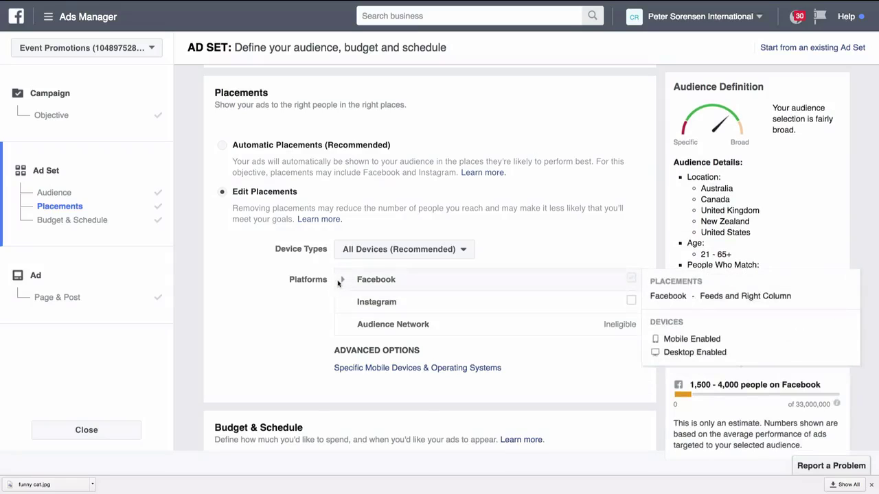
click(342, 280)
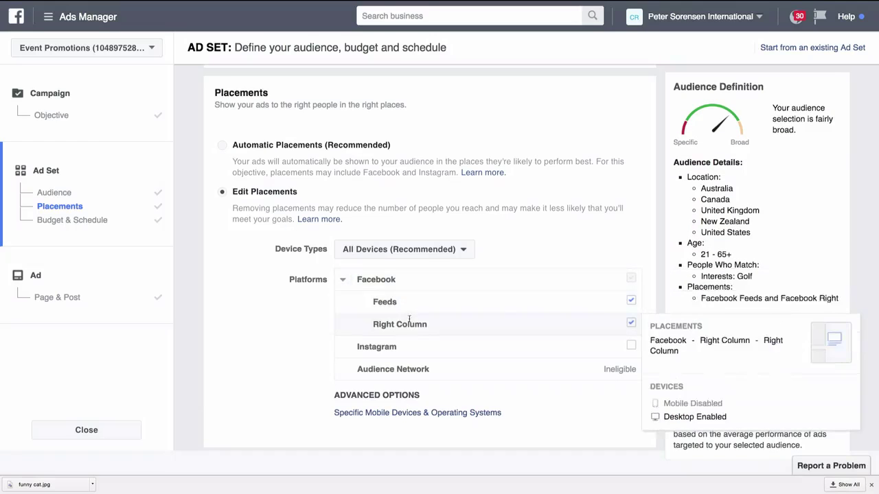
click(631, 323)
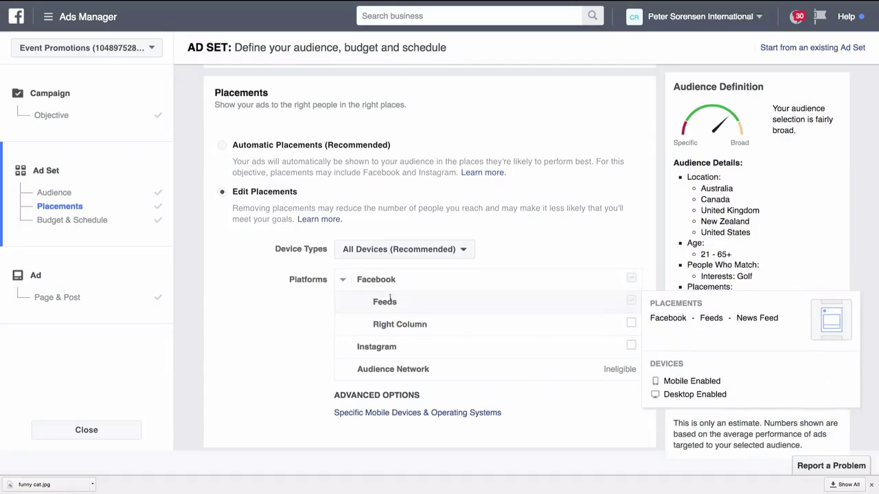
Show the advanced placement options for specific mobile devices and operating systems
scroll(357, 377, down, 1)
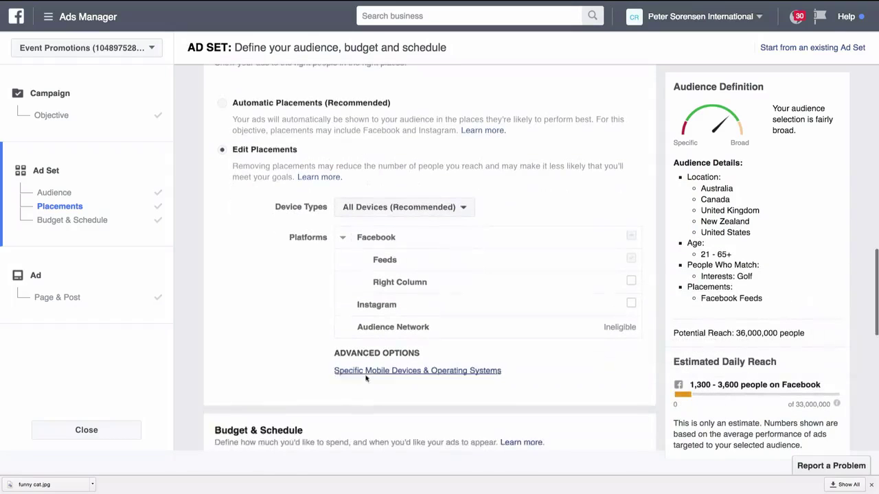
click(377, 371)
scroll(317, 332, down, 1)
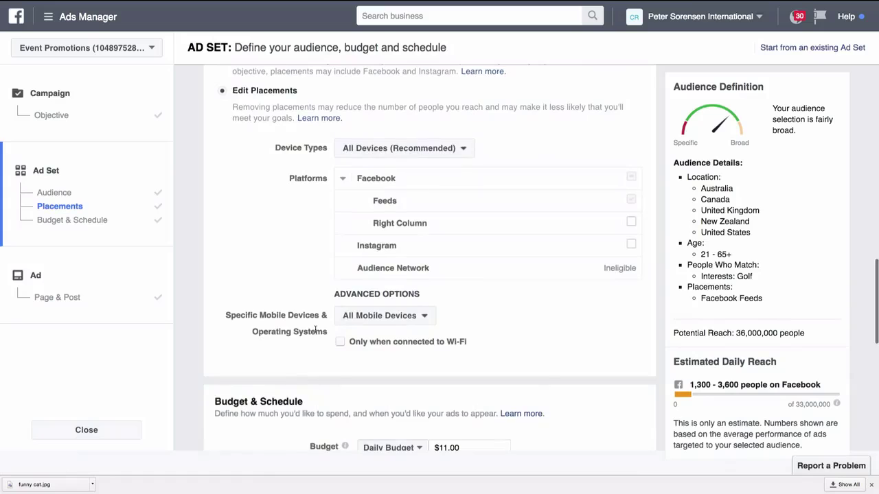
Limit the ad set's placements to Mobile Only devices and exclude Instagram, keeping only Facebook Feeds
scroll(268, 241, up, 1)
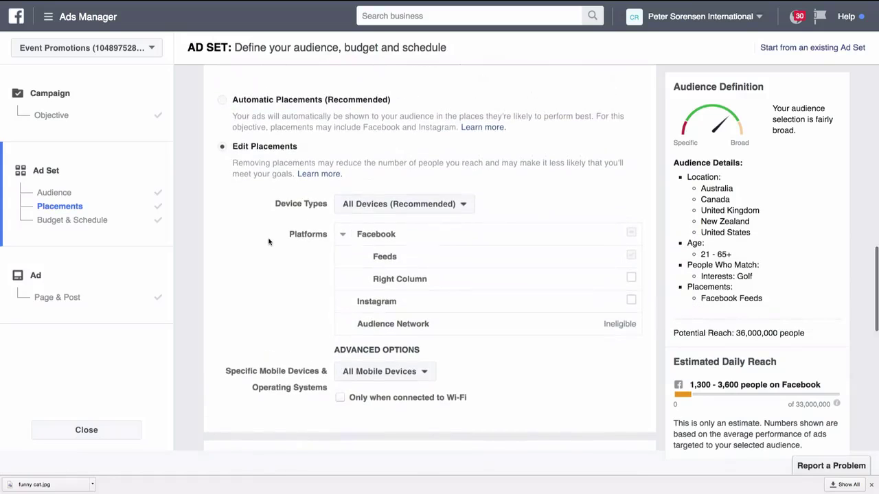
scroll(268, 241, down, 1)
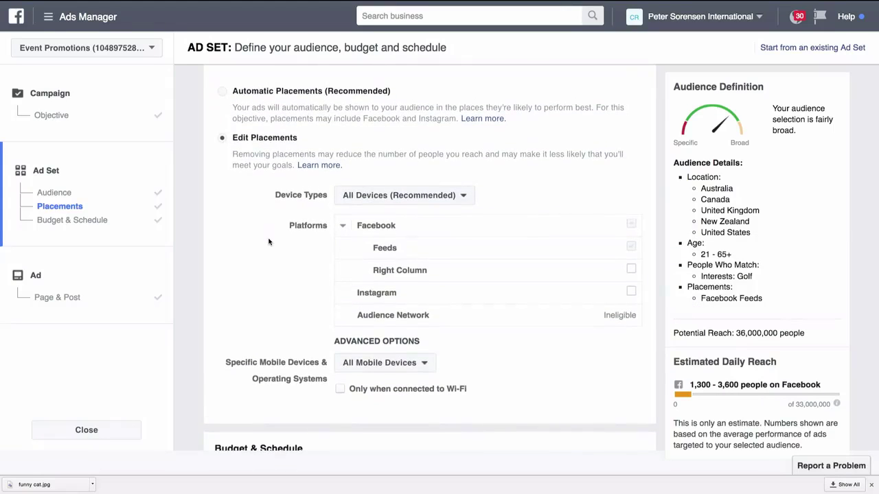
mouse_move(392, 246)
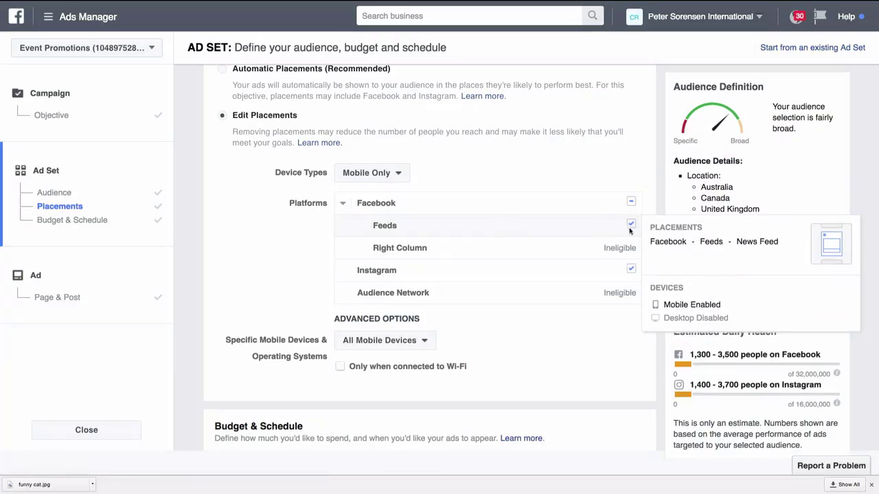
click(631, 269)
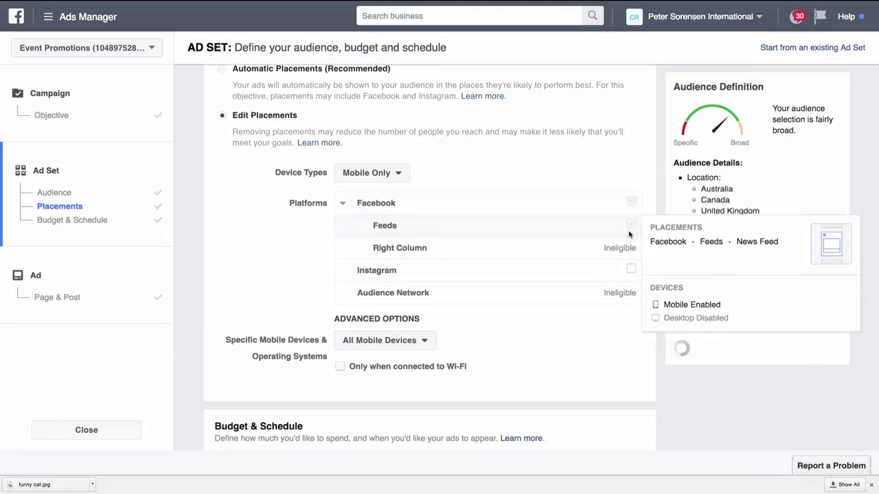
Review the ad set's Golf targeting and schedule settings and continue to the ad's page and post setup
scroll(287, 249, down, 1)
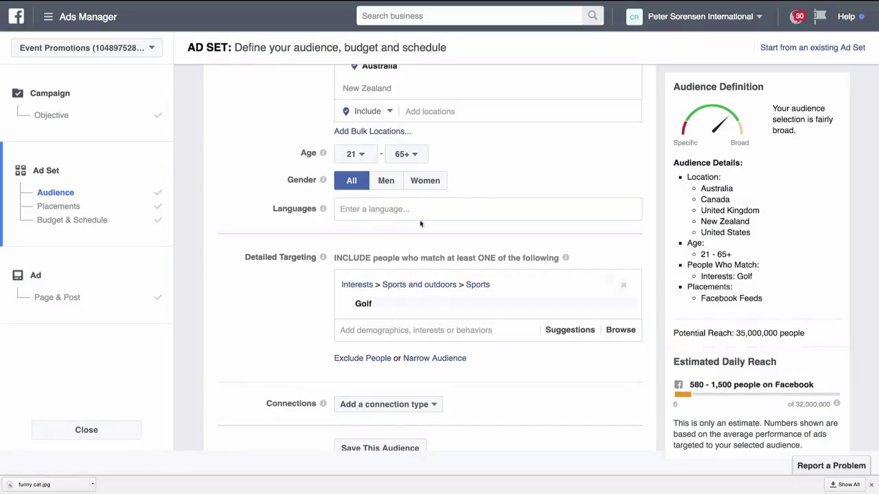
scroll(250, 218, down, 1)
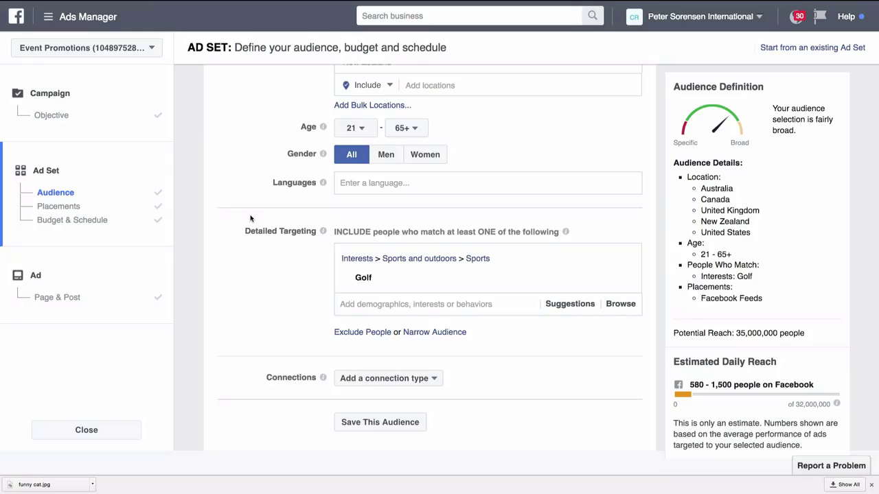
scroll(250, 218, down, 15)
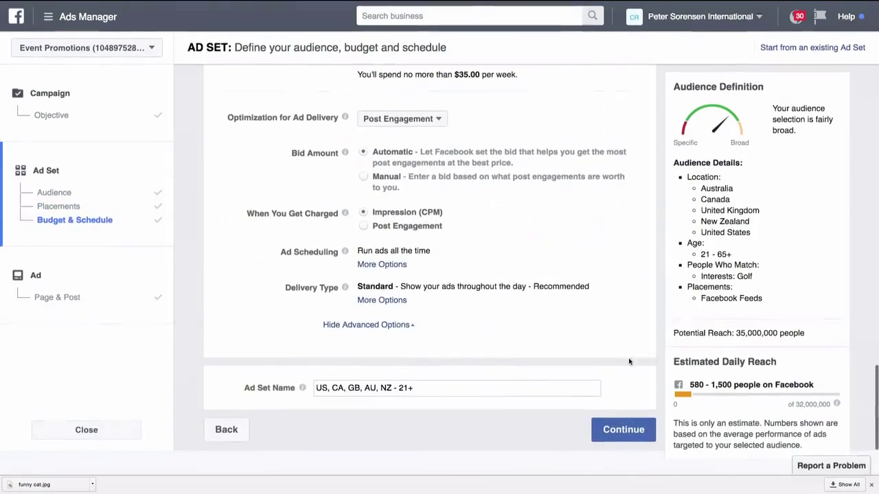
click(615, 439)
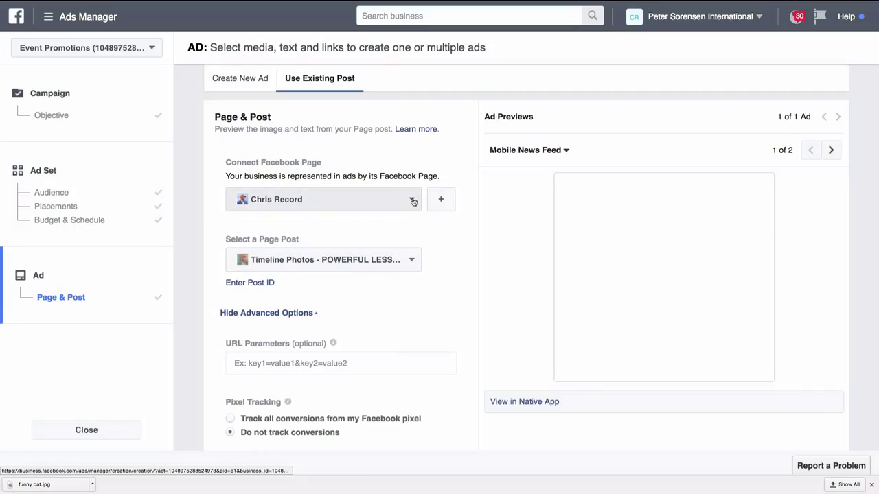
Check the funny cat video's upload progress on its Facebook page and return to the ad being created
mouse_move(327, 5)
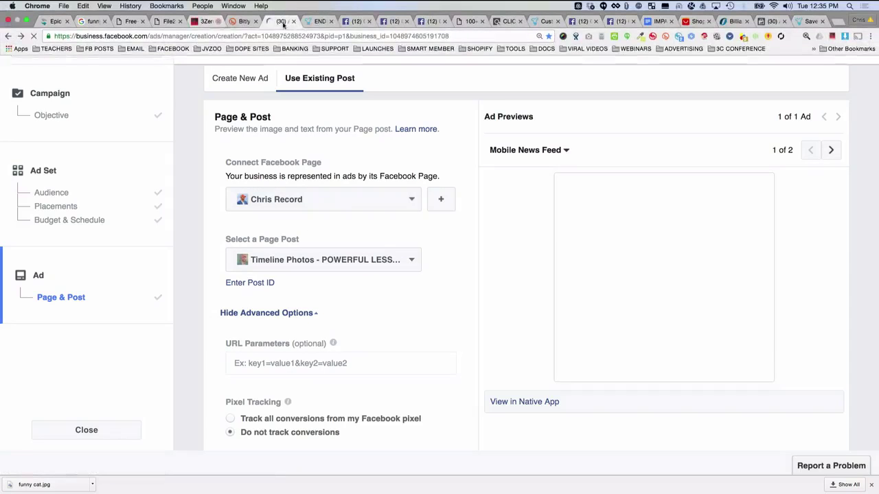
click(341, 22)
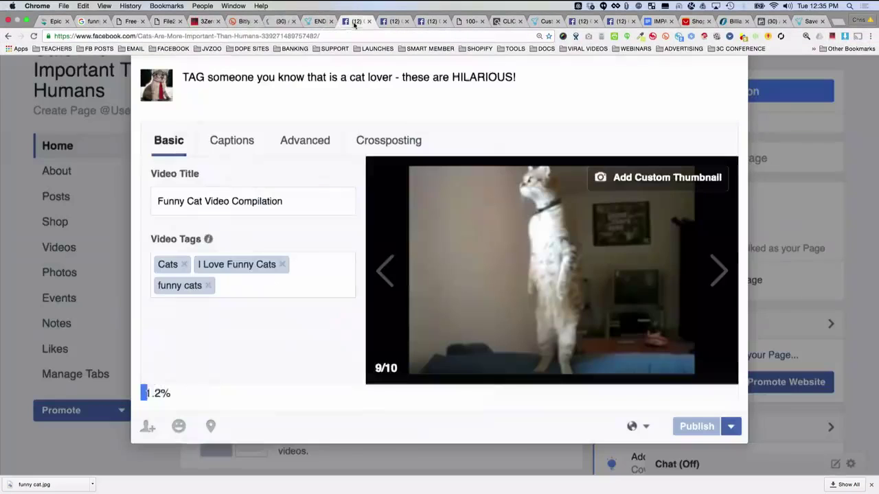
click(280, 24)
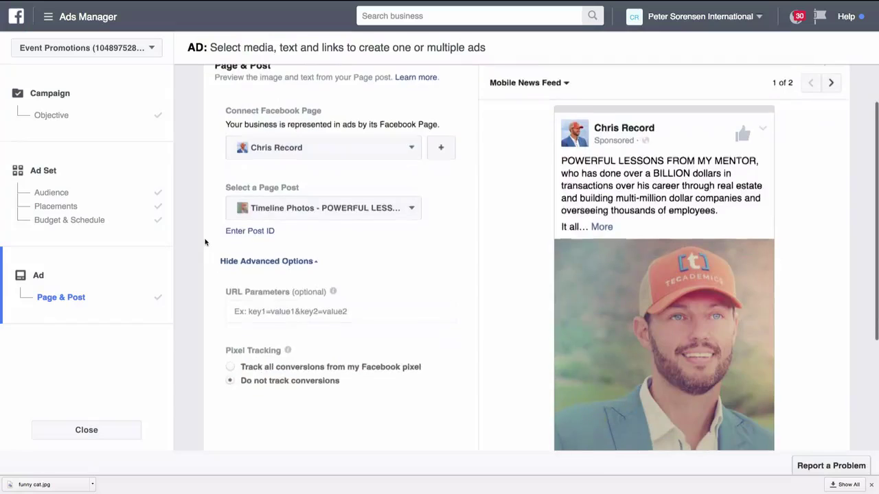
Turn on tracking of all conversions from the Facebook pixel for the ad and place the order
scroll(204, 244, down, 2)
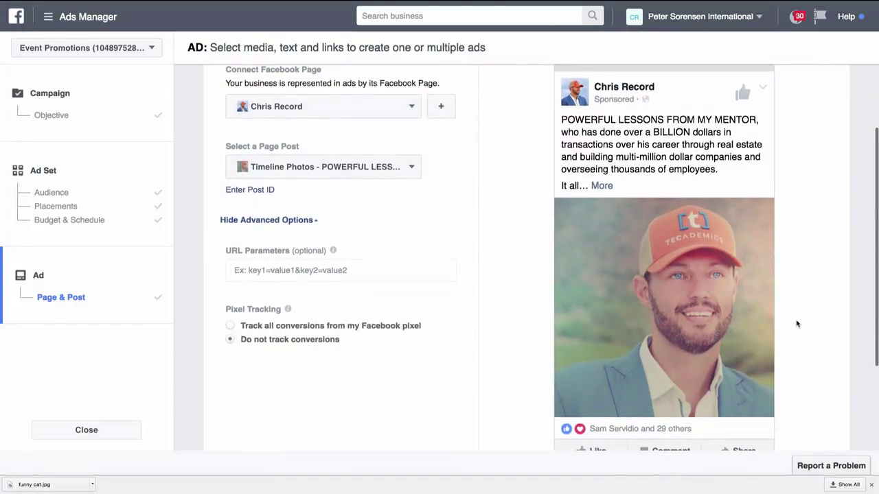
scroll(801, 228, up, 1)
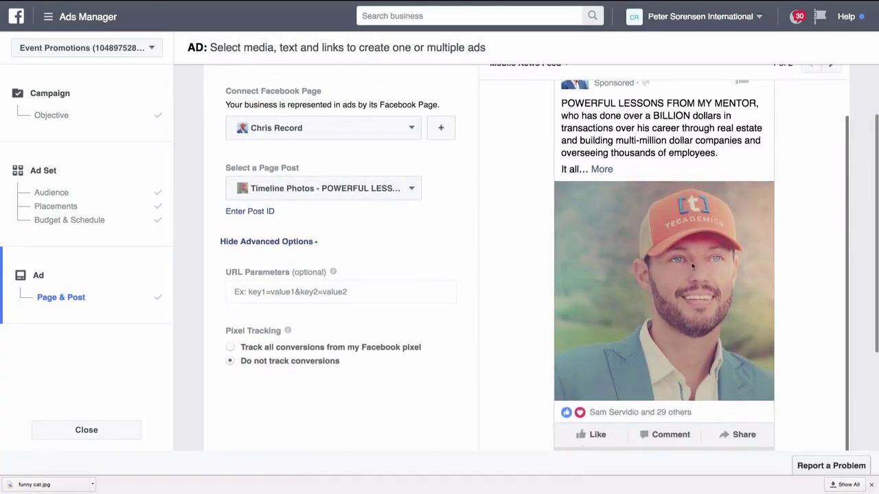
scroll(803, 199, up, 2)
scroll(491, 222, down, 3)
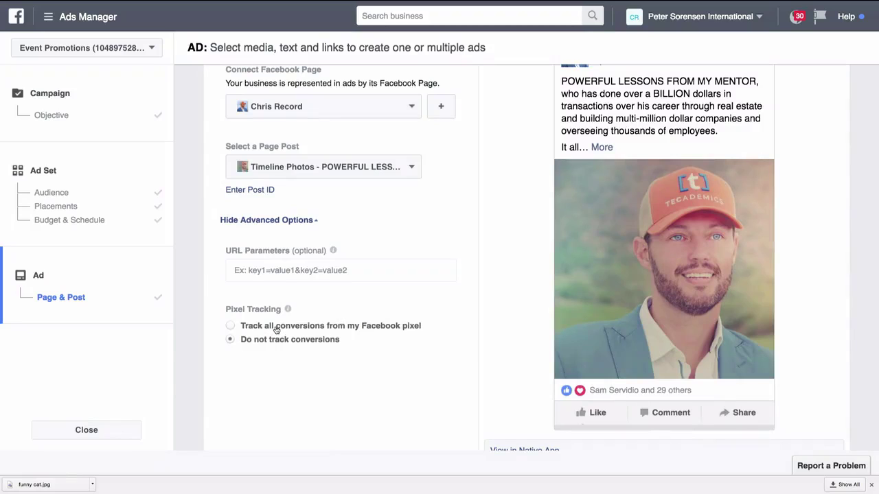
click(276, 267)
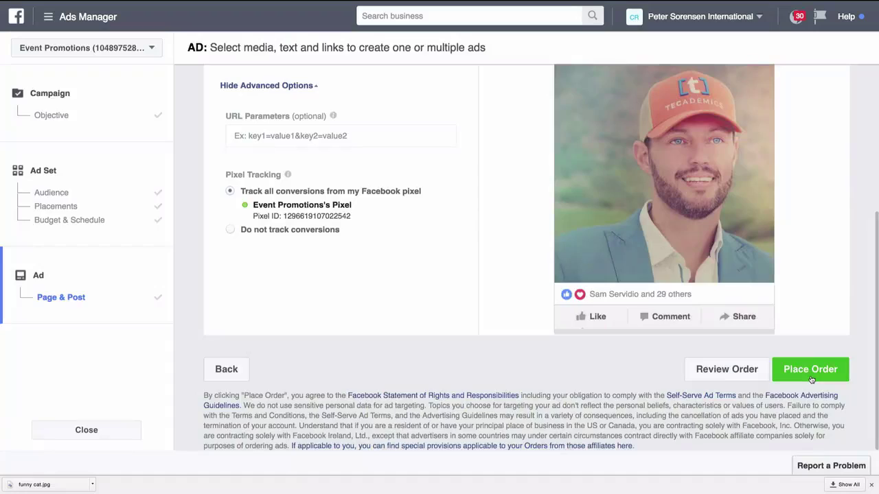
click(810, 376)
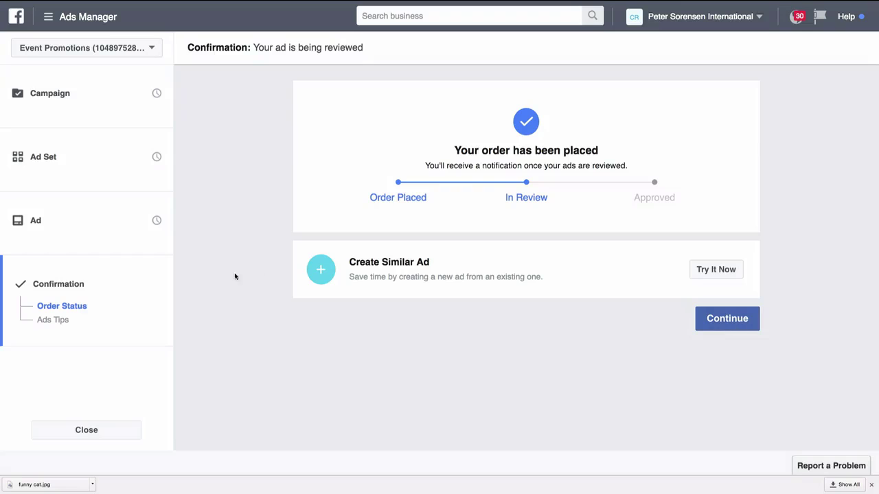
click(749, 325)
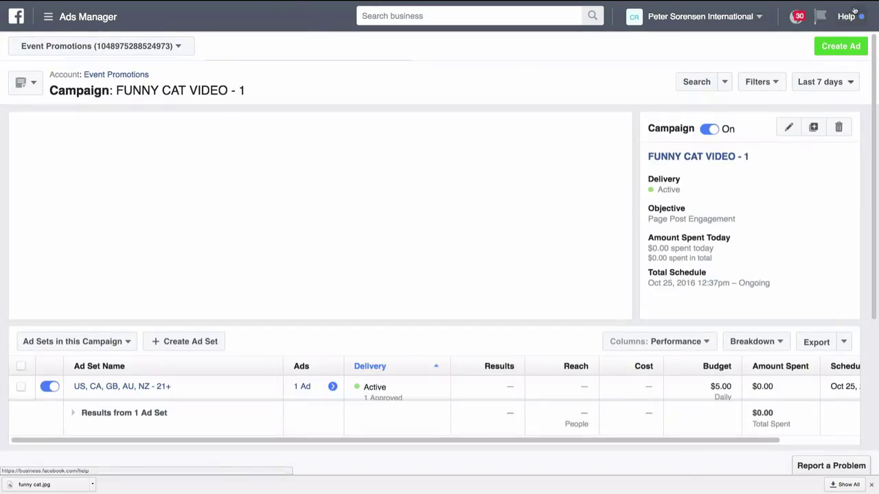
Create a page post engagement campaign named with the page owner's name plus "Picture Example - Tiger Woods" and continue to its ad set
click(826, 49)
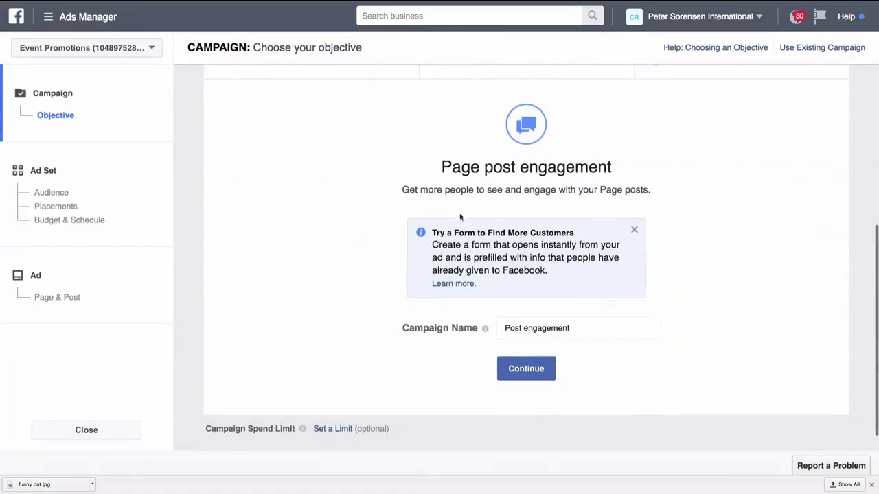
click(550, 329)
triple_click(549, 328)
text(V)
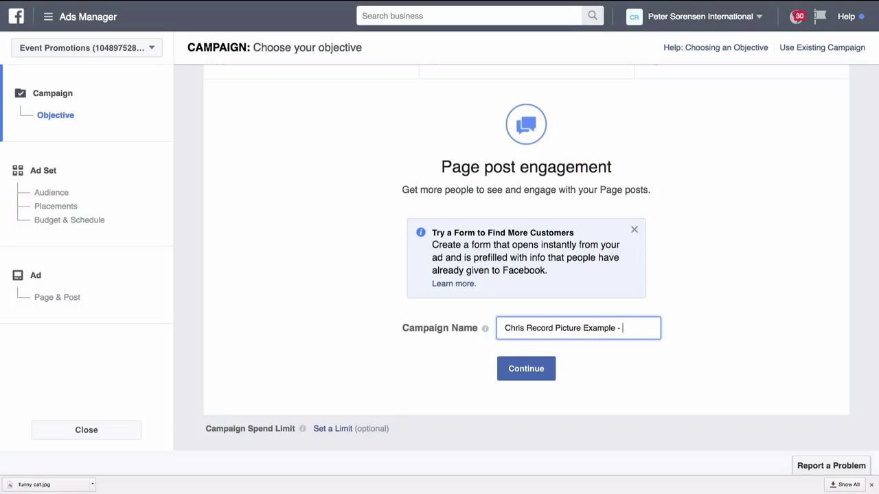
text(Woods)
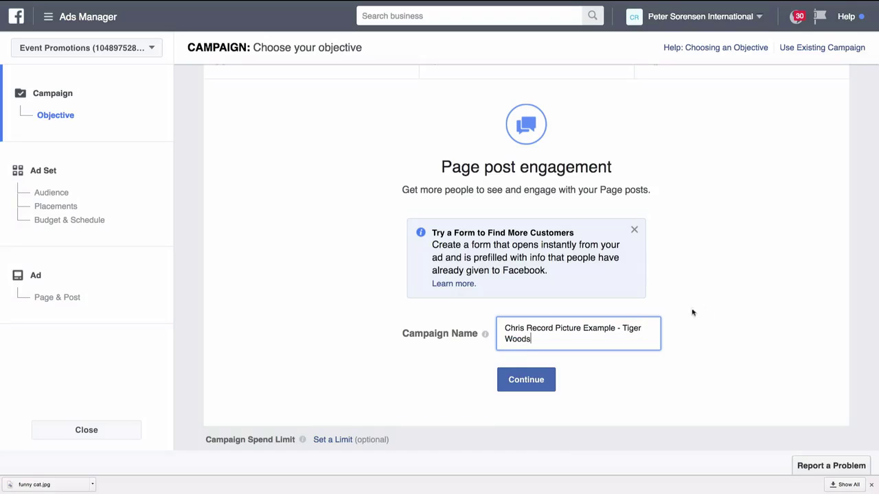
scroll(471, 324, up, 5)
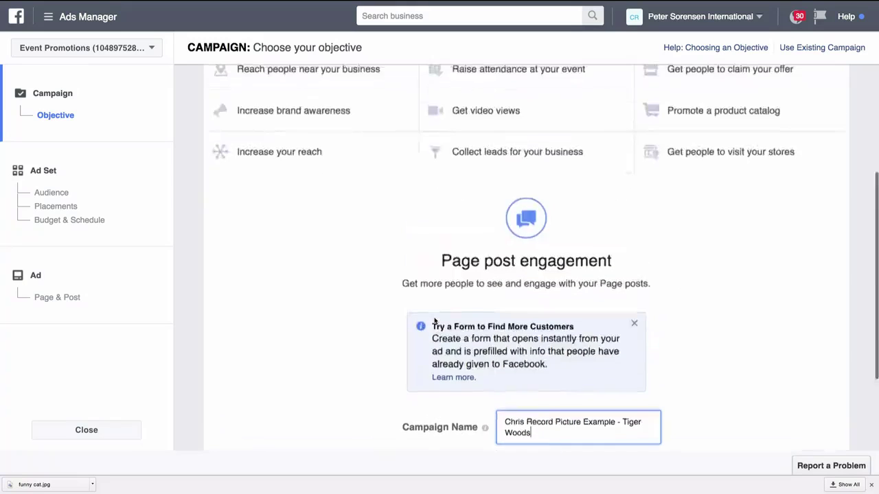
scroll(426, 320, down, 3)
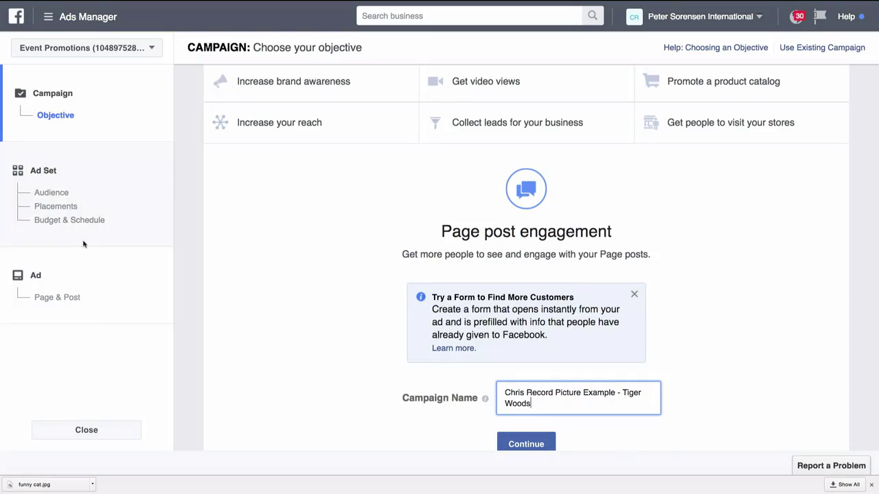
click(552, 443)
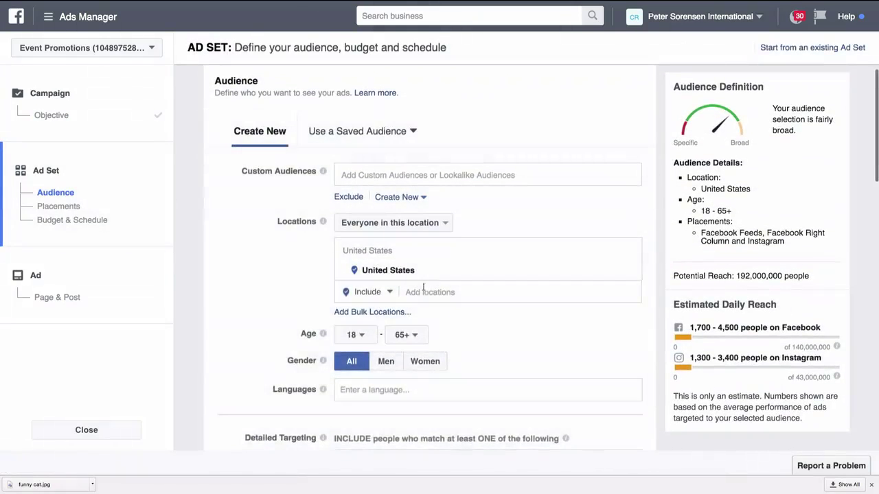
Add Canada, United Kingdom, Australia and New Zealand to the new ad set's targeted locations
click(423, 294)
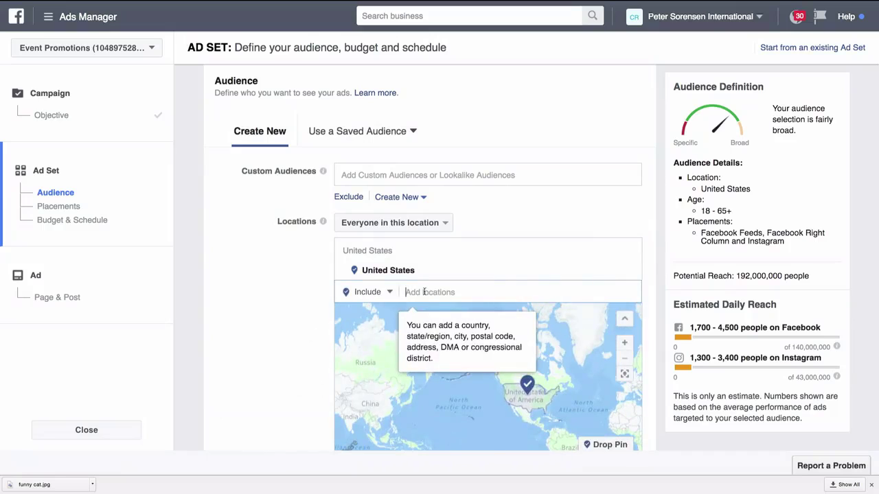
text(canada)
key(Return)
text(u)
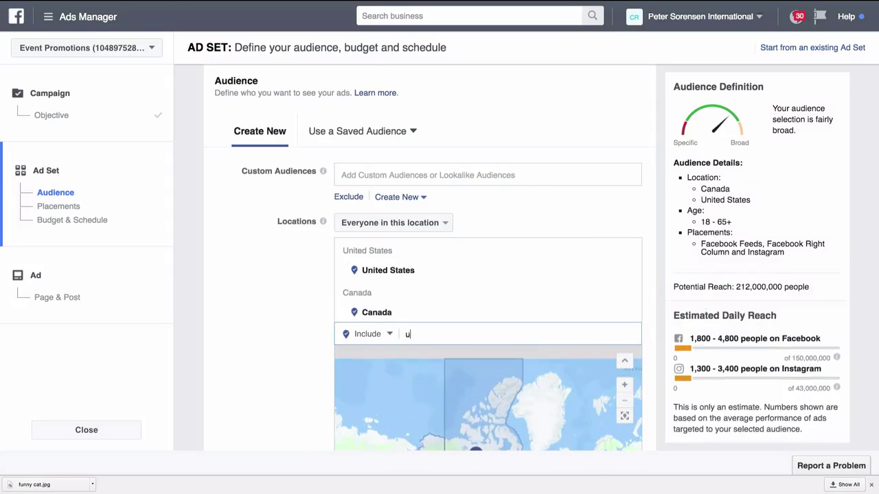
text(nited king)
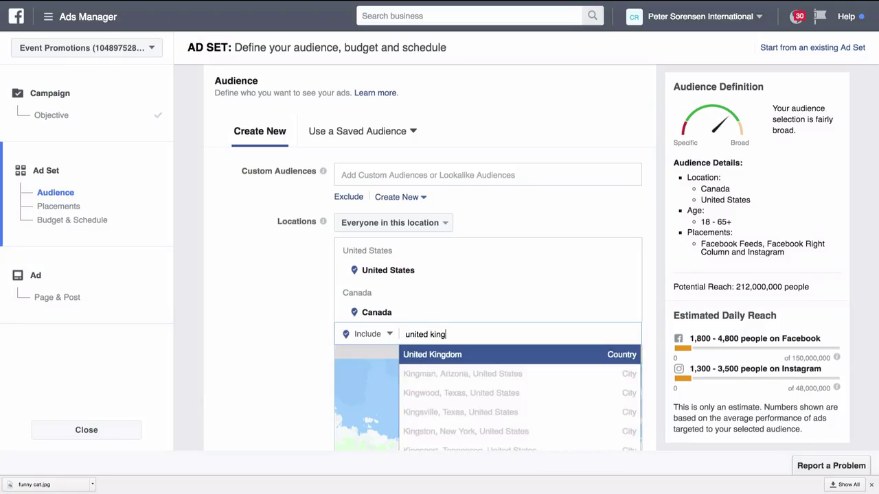
key(Return)
text(australia)
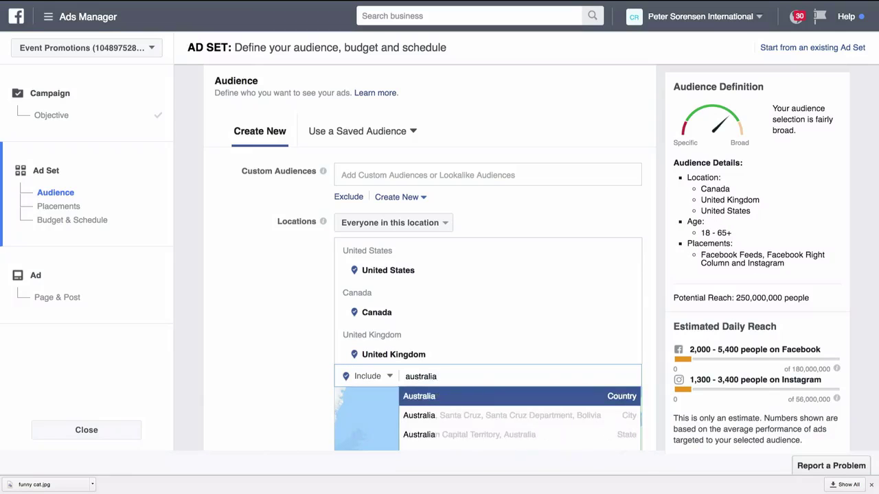
key(Return)
text(new )
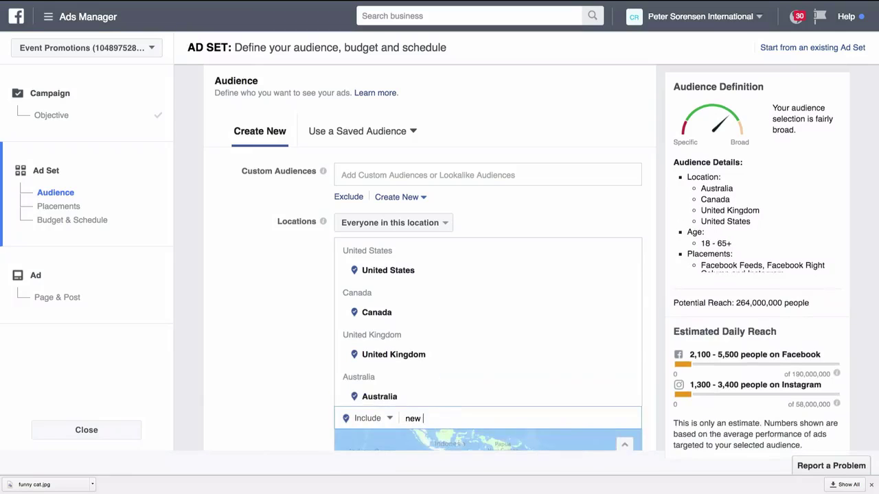
text(zealand)
key(Return)
Set the audience's minimum age to 21
scroll(284, 353, down, 5)
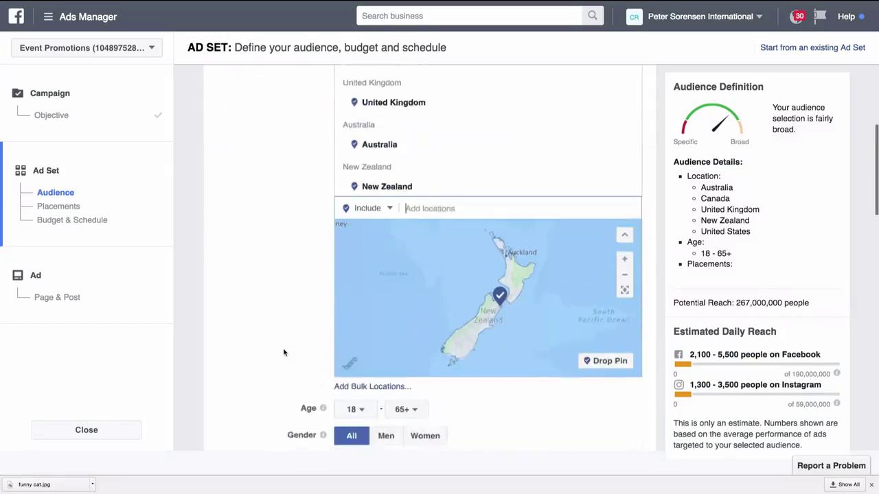
click(361, 260)
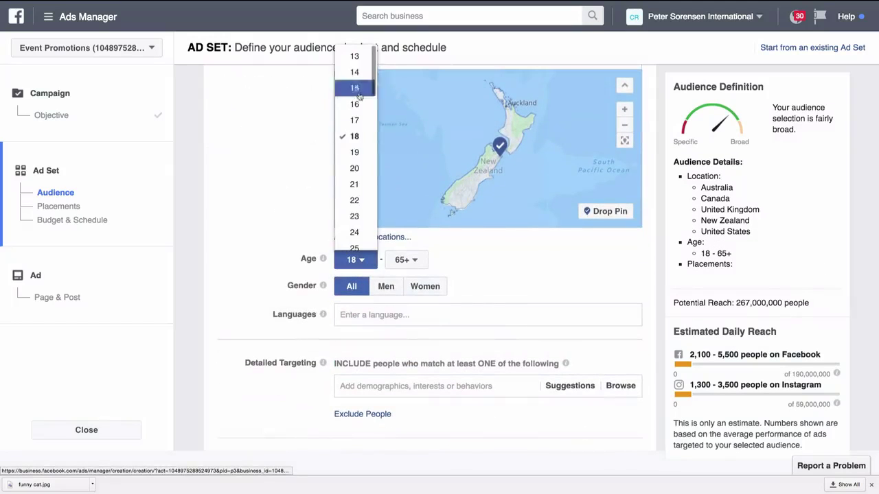
click(354, 184)
Add the Tiger Woods interest to the ad set's detailed targeting and check the audience's potential reach
scroll(296, 226, down, 2)
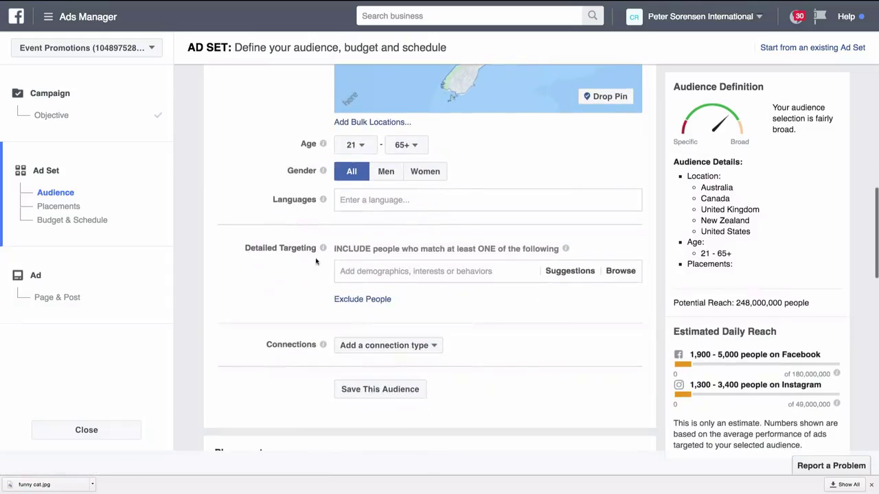
click(358, 271)
text(tiger woods)
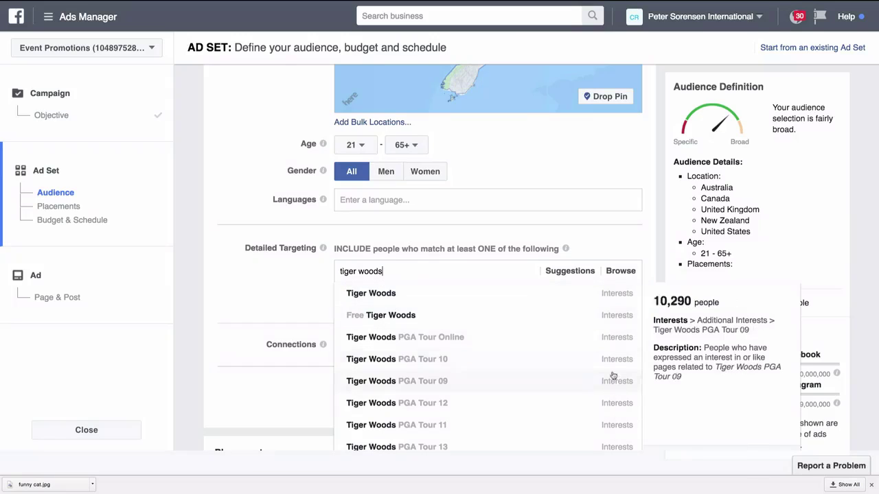
click(618, 299)
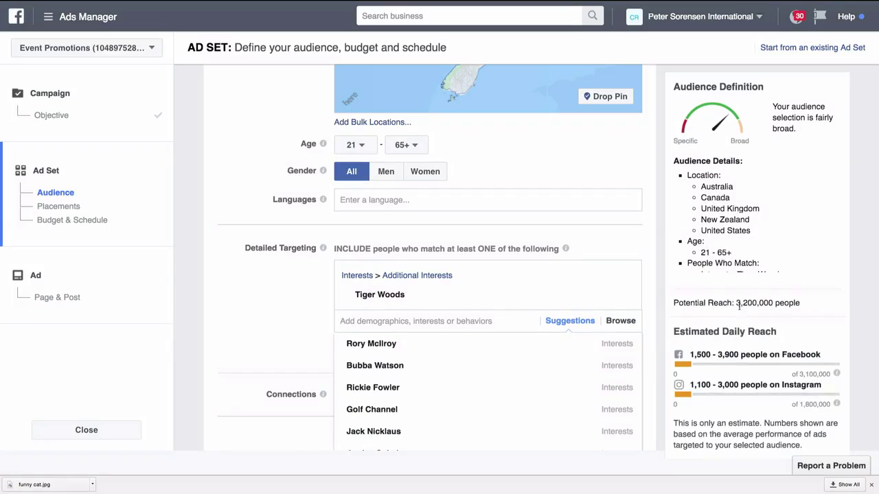
drag(738, 304, 789, 303)
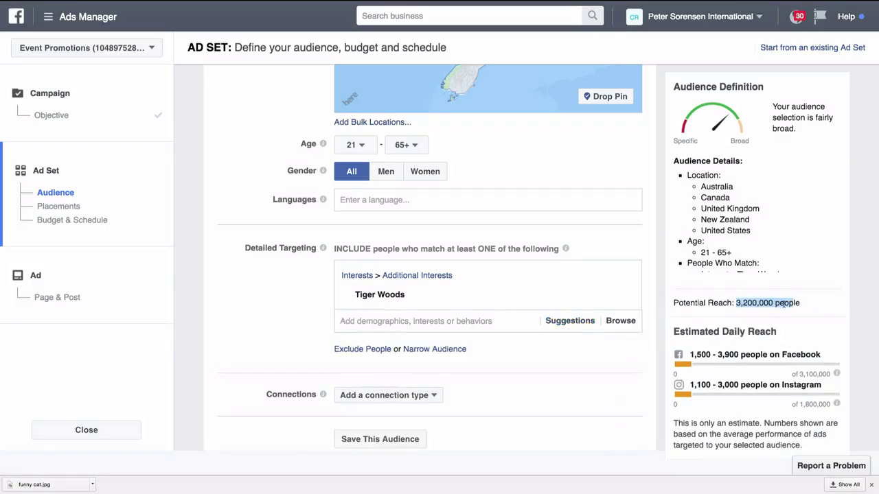
scroll(266, 298, down, 5)
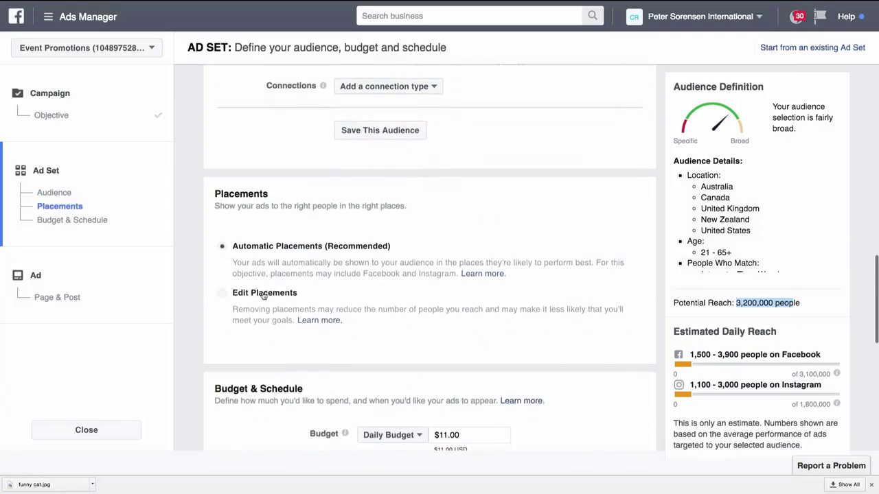
Switch the Tiger Woods ad set to edited placements, limiting devices to Mobile Only and excluding the Instagram platform
click(273, 295)
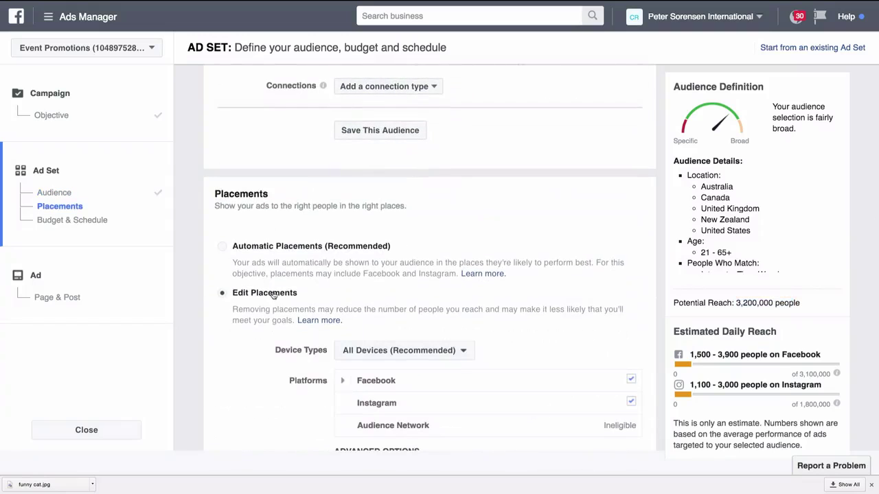
click(396, 350)
click(389, 396)
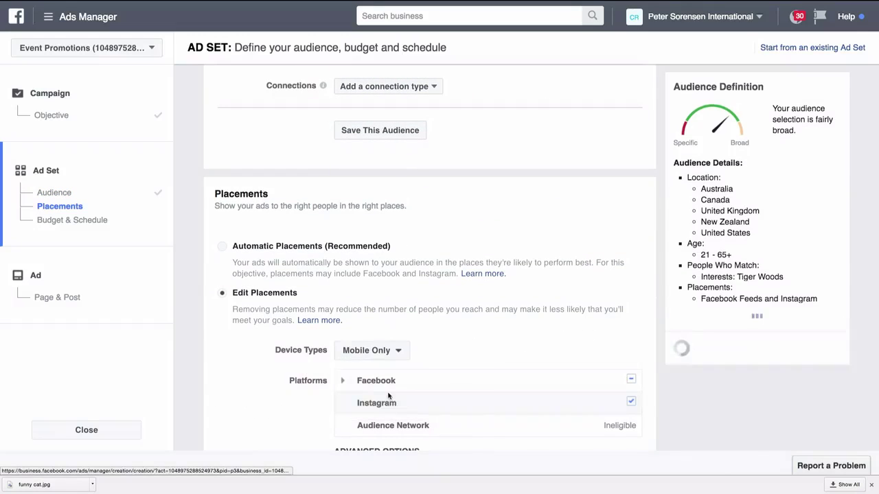
click(630, 401)
Set the Tiger Woods ad set's daily budget to $5.00 and continue to the ad setup
scroll(275, 320, down, 5)
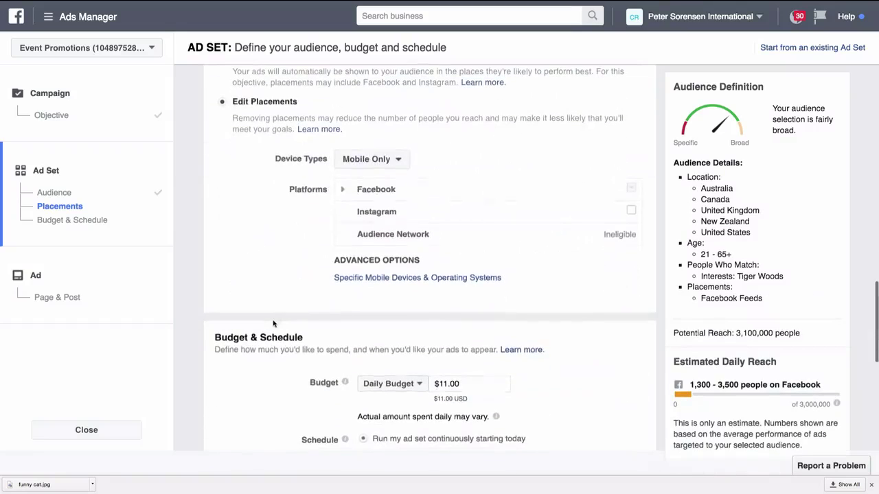
scroll(263, 247, down, 5)
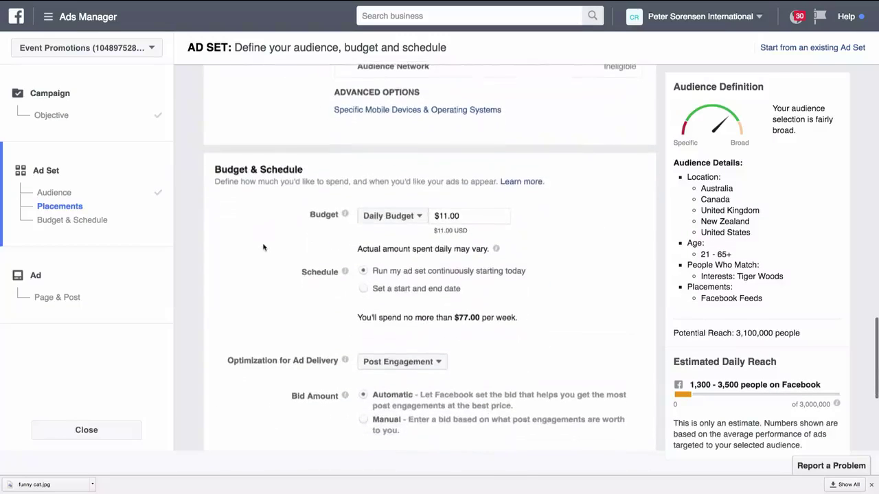
click(445, 216)
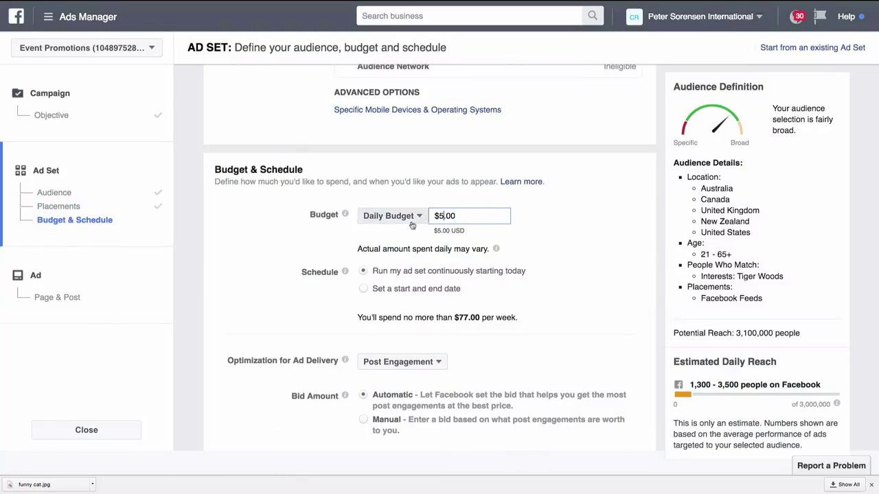
click(254, 258)
scroll(254, 258, down, 7)
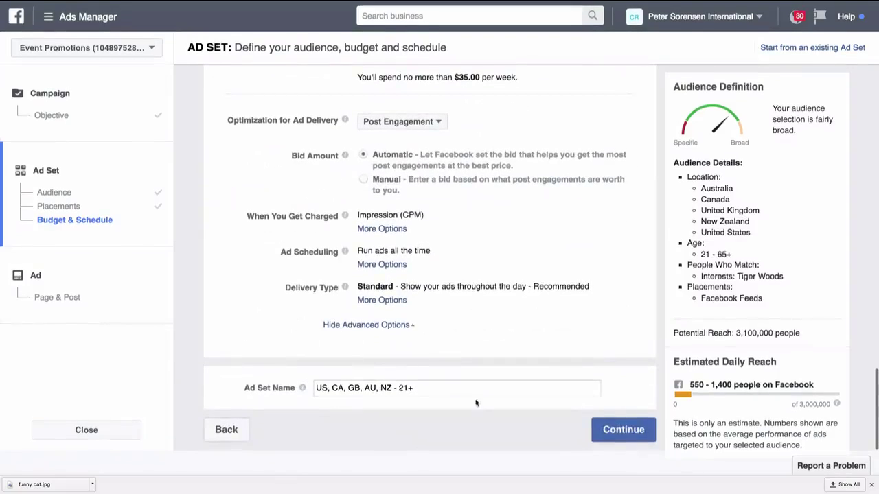
click(649, 440)
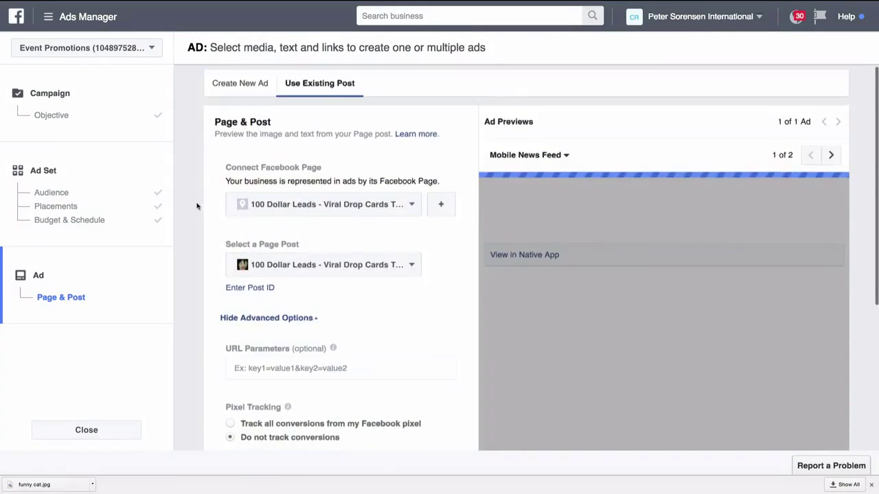
Connect the page owner's Facebook page from the Personal group to the Tiger Woods ad
click(407, 200)
text(chris)
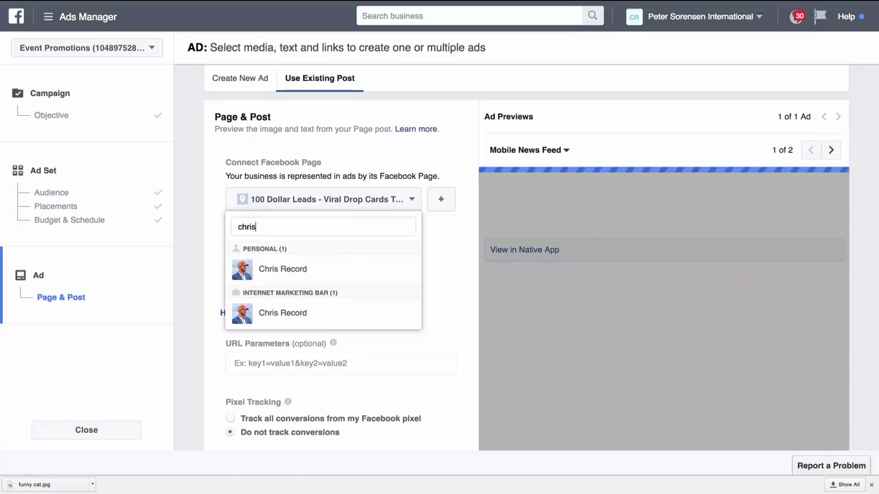
click(327, 275)
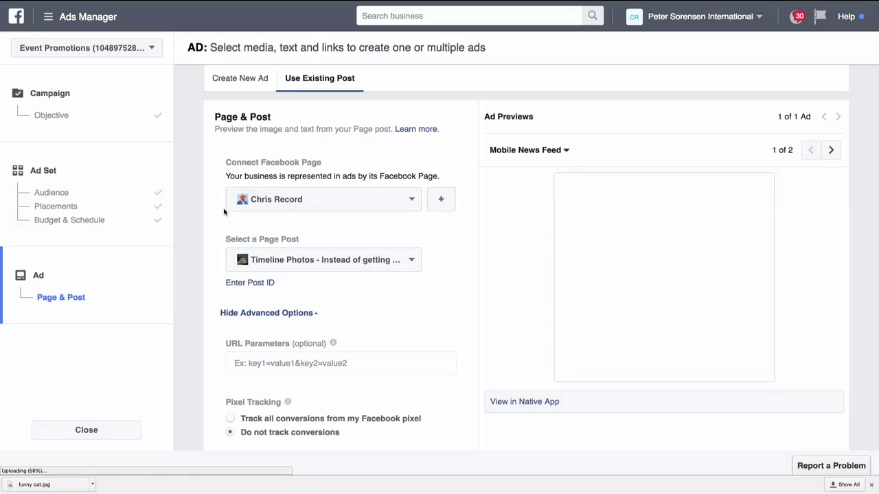
Choose the existing timeline photo post beginning "POWERFUL LESS..." for the Tiger Woods ad and submit the order
click(405, 262)
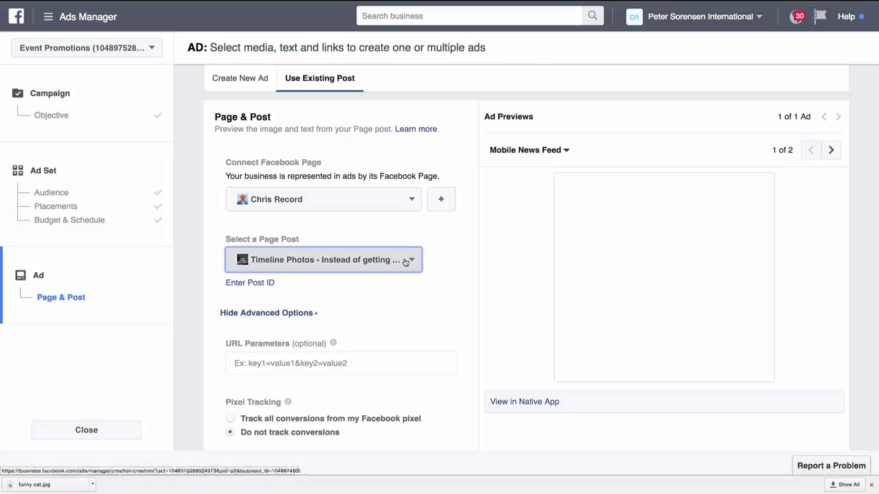
click(398, 158)
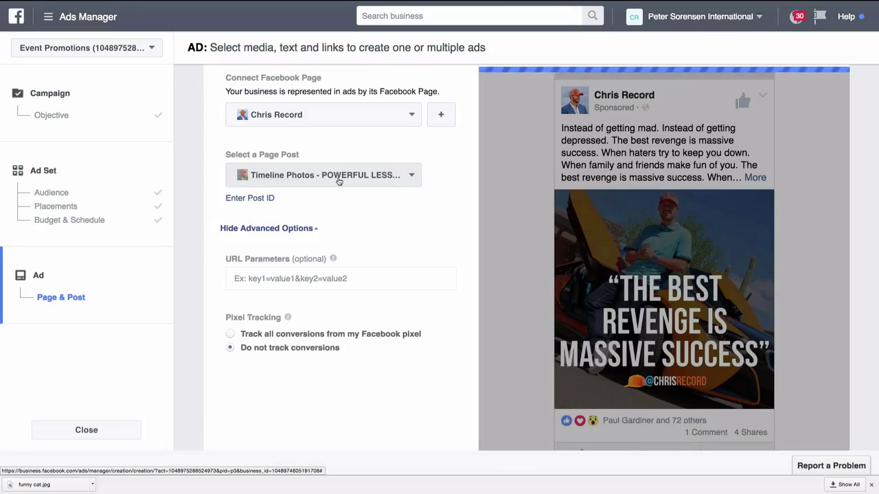
scroll(338, 181, down, 2)
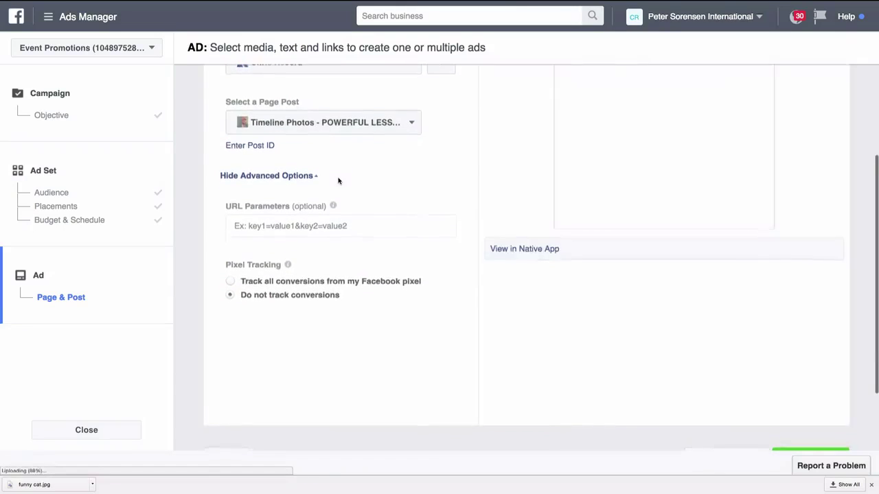
scroll(339, 181, up, 4)
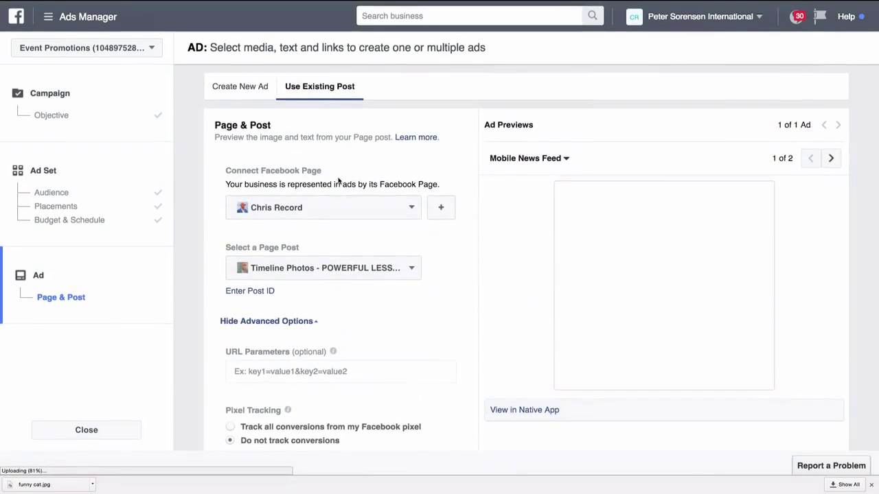
scroll(338, 181, down, 5)
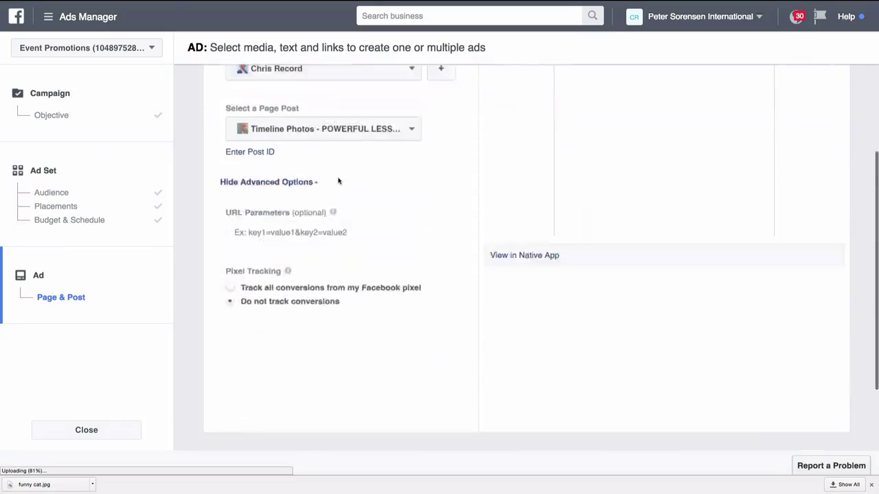
click(799, 424)
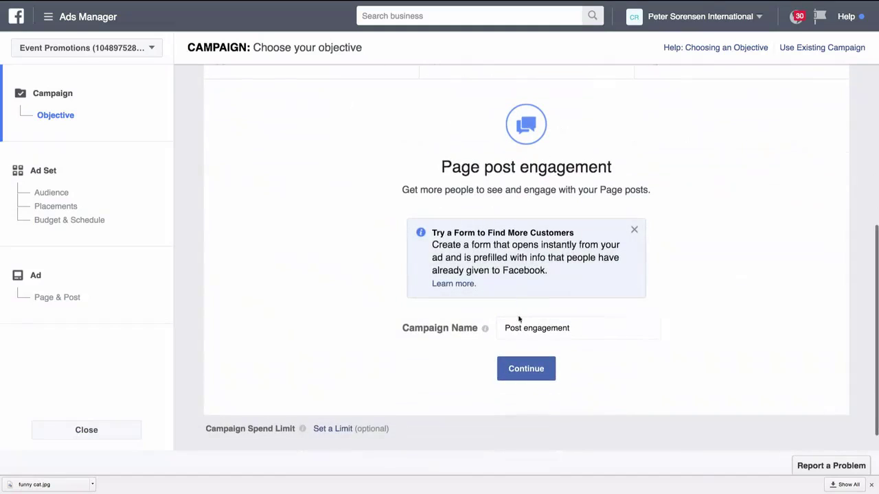
Name the new page post engagement campaign with the page owner's first name plus "Picture Example - Golf Equipment" and continue to its ad set
click(516, 328)
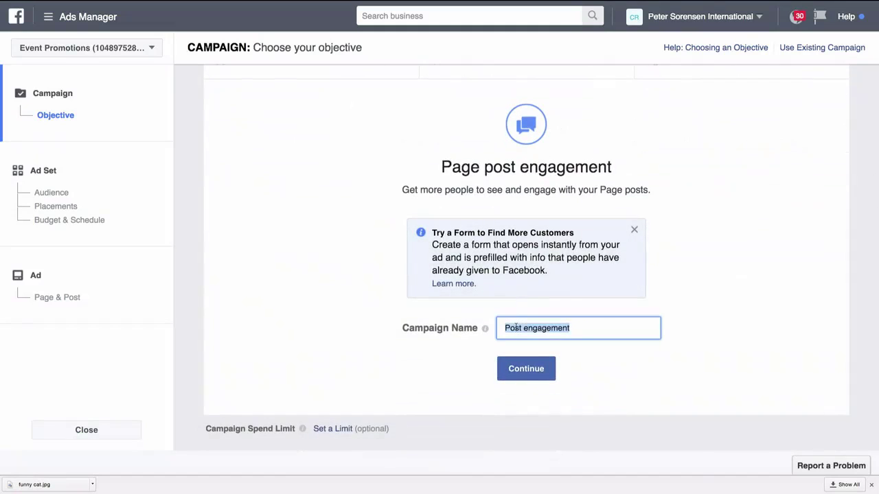
text(Chrs)
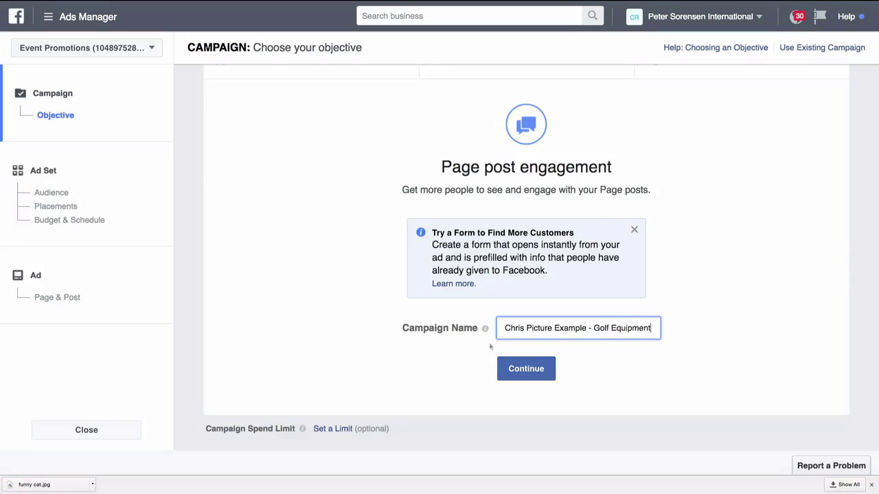
click(529, 373)
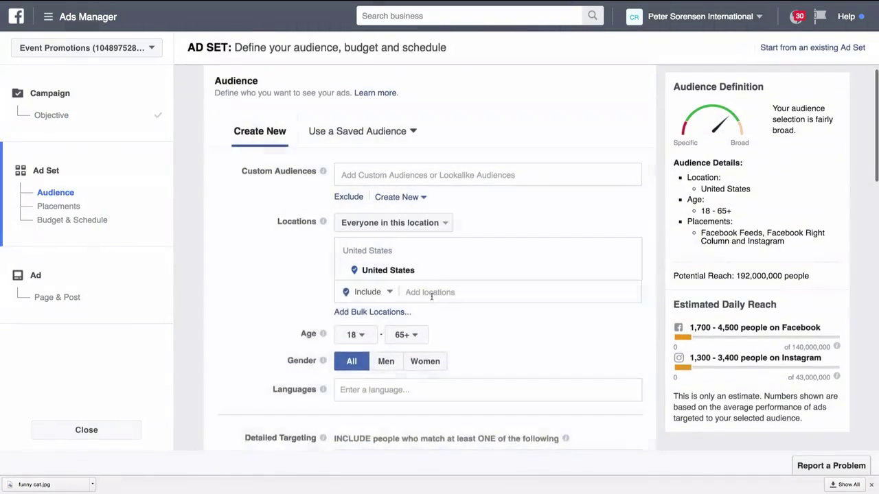
Add Canada, United Kingdom, Australia and New Zealand to the Golf Equipment ad set's targeted locations
click(426, 297)
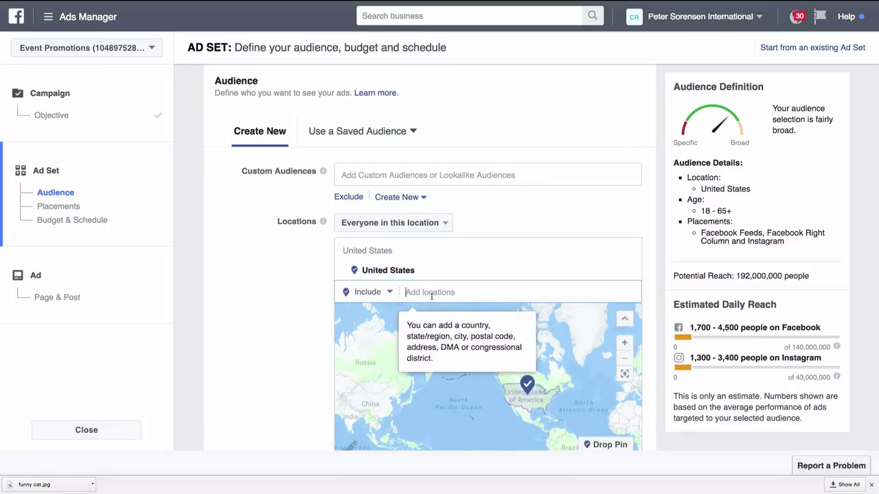
text(canada)
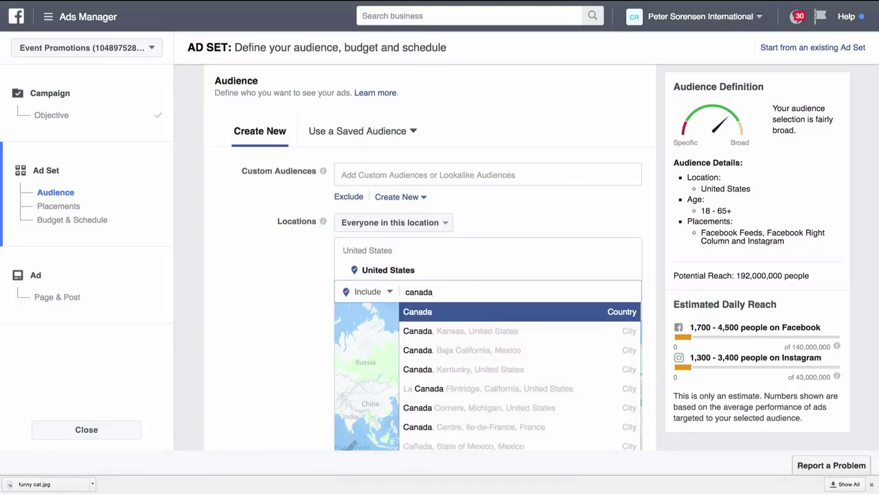
key(Return)
text(united kingdom)
key(Return)
text(australia)
key(Return)
text(new z)
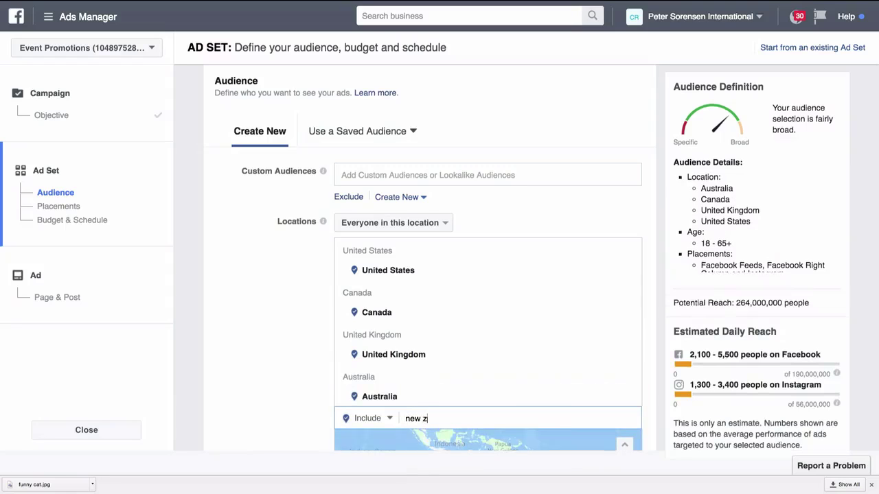
key(Return)
Set the minimum age of the Golf Equipment ad set's audience to 21
scroll(269, 288, down, 2)
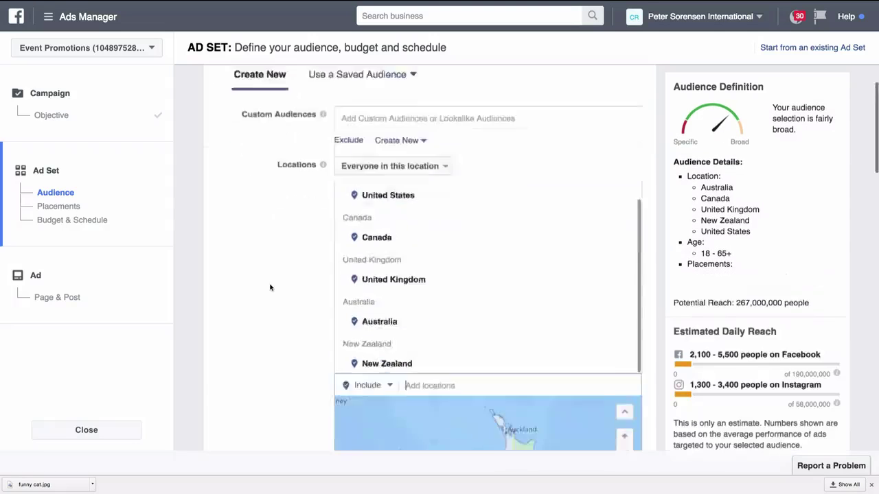
scroll(269, 287, up, 3)
scroll(270, 287, down, 4)
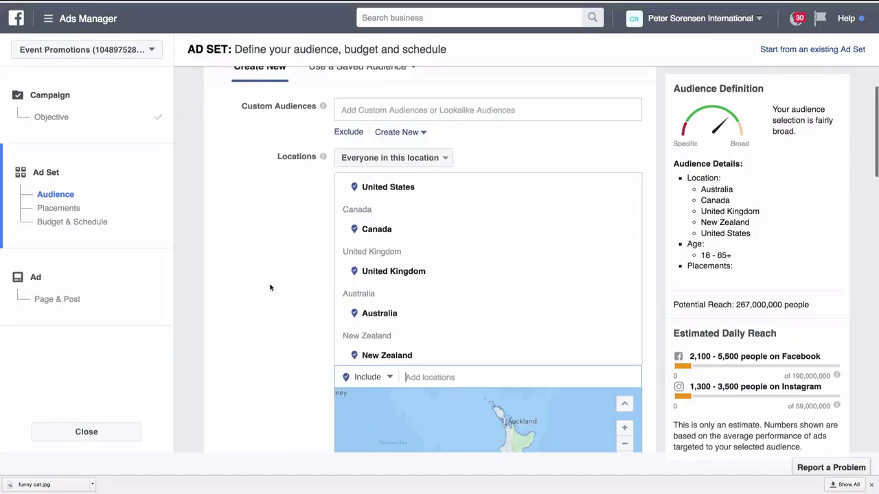
scroll(270, 287, down, 2)
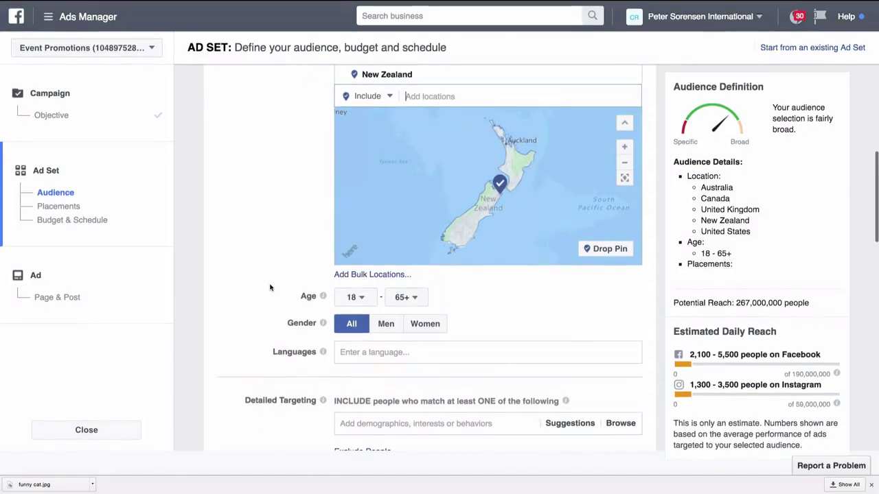
click(354, 297)
click(353, 222)
Save the current location and age targeting as a reusable audience named "Big 5 Countries"
scroll(294, 275, down, 3)
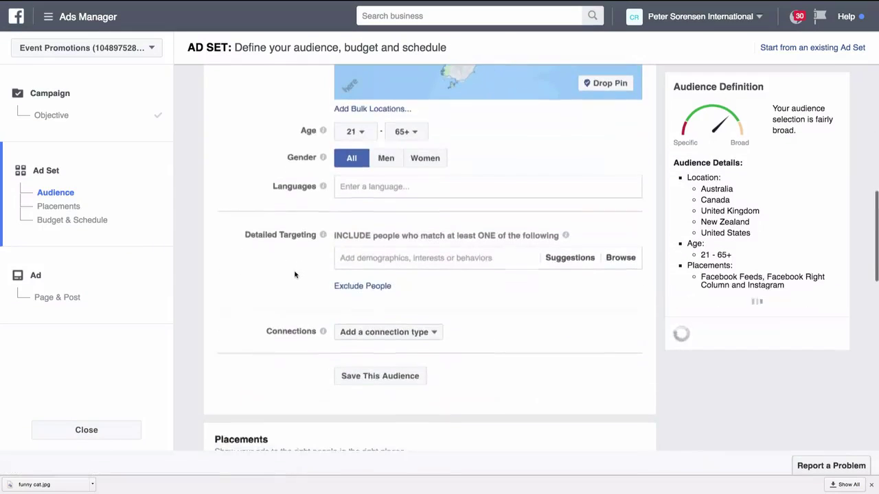
scroll(294, 274, down, 1)
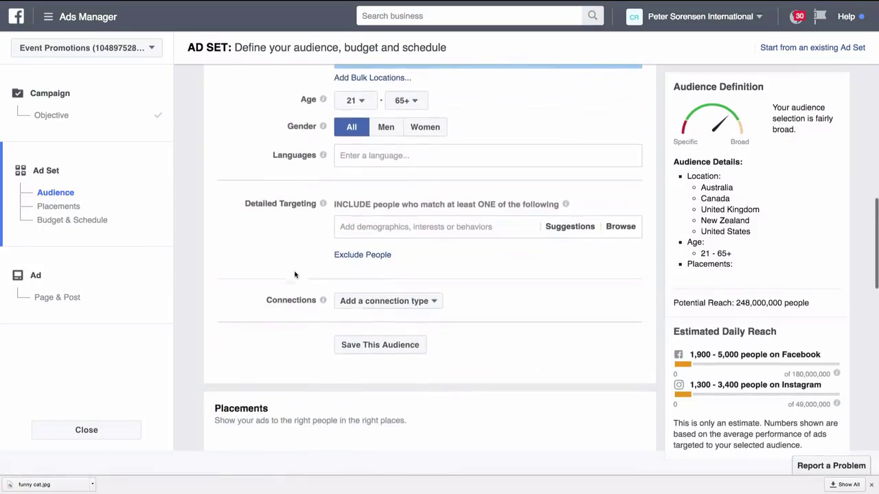
click(410, 352)
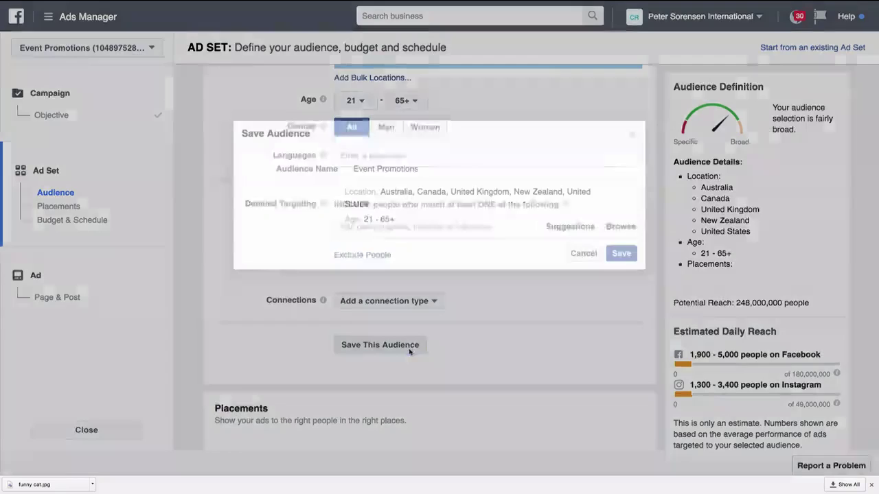
triple_click(404, 175)
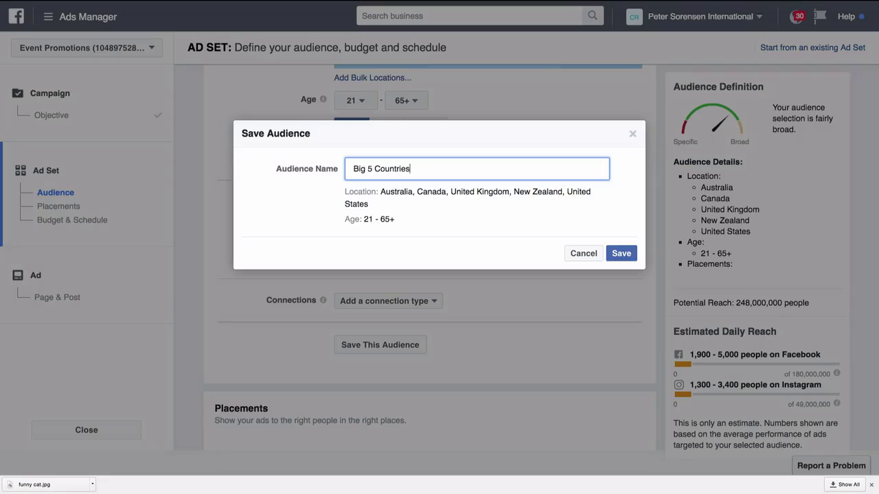
click(621, 254)
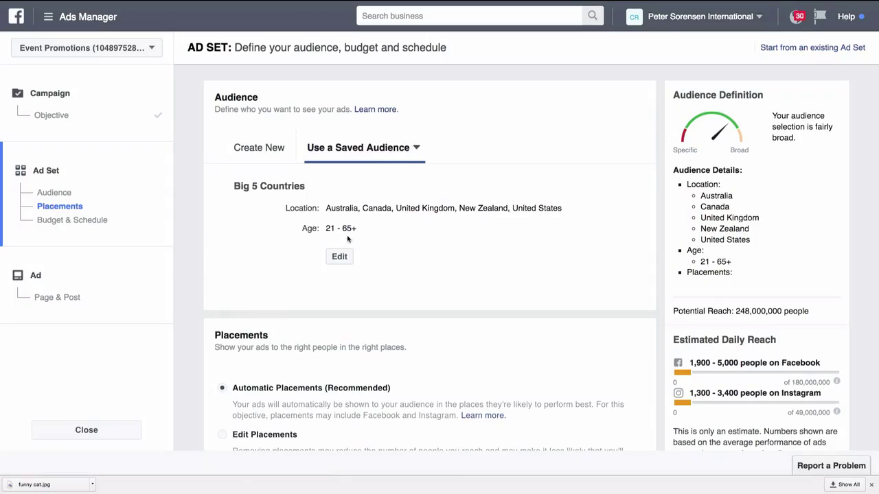
Edit the Golf Equipment ad set's placements to use Mobile Only devices and leave out Instagram
scroll(224, 257, down, 5)
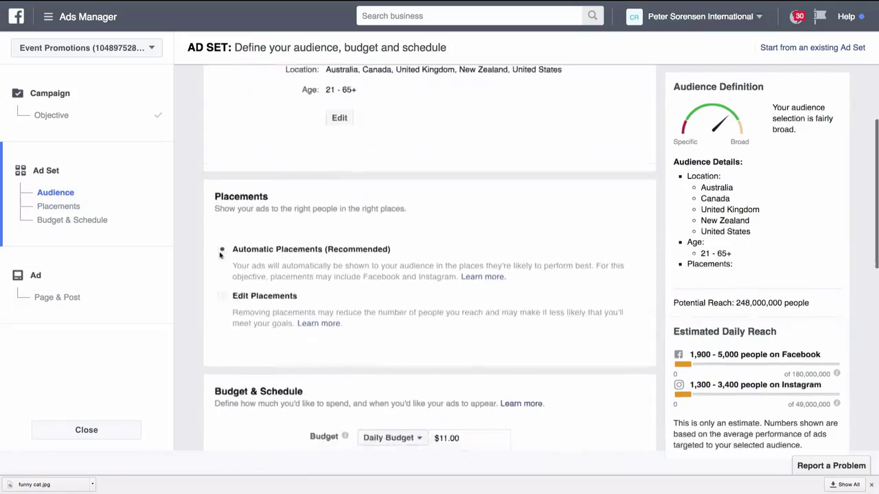
click(228, 269)
click(373, 324)
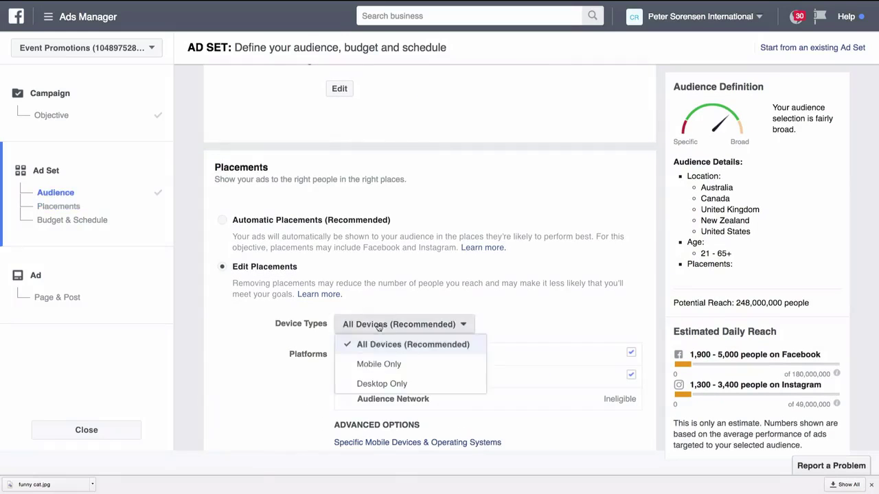
click(371, 362)
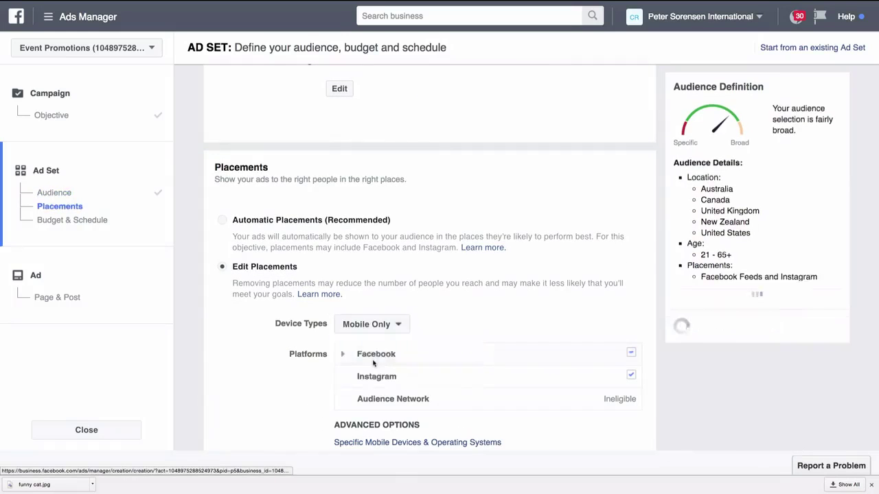
click(630, 375)
Give the Golf Equipment ad set a daily budget of $5.00 and proceed to its ad
scroll(260, 335, down, 10)
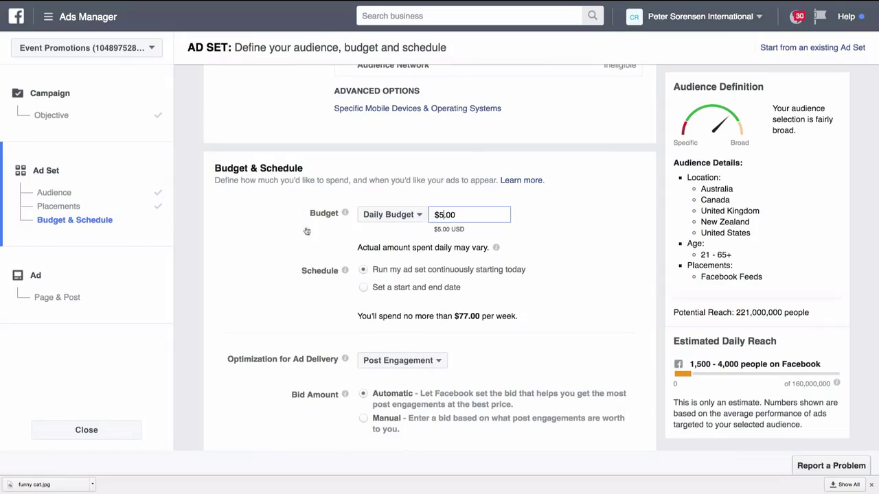
scroll(236, 243, down, 5)
click(621, 429)
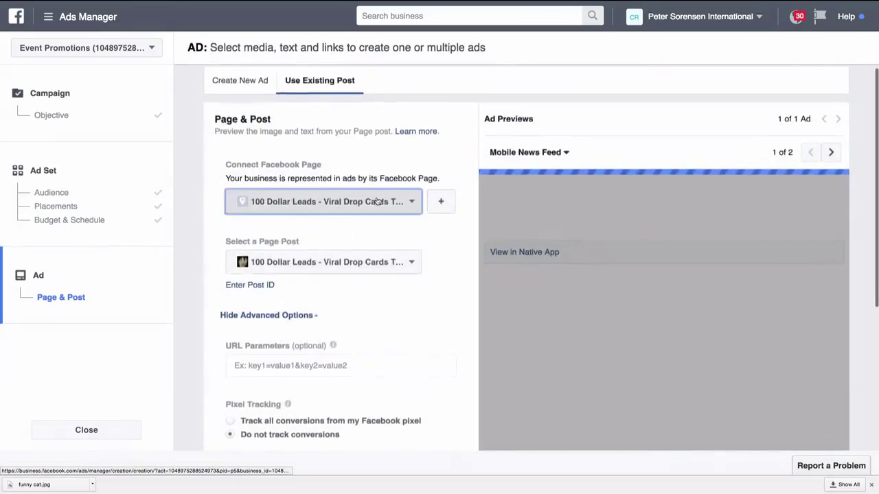
Connect the page owner's Facebook page from the Personal group to the Golf Equipment ad
click(377, 201)
text(chris record)
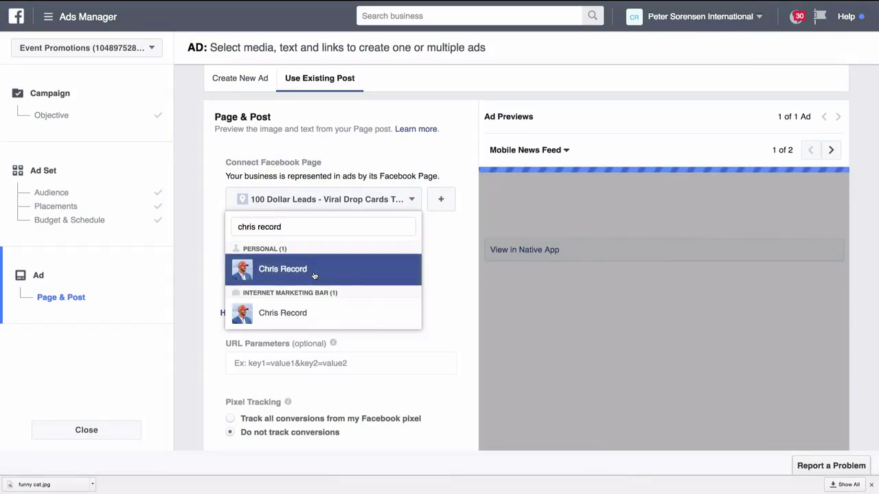
click(274, 269)
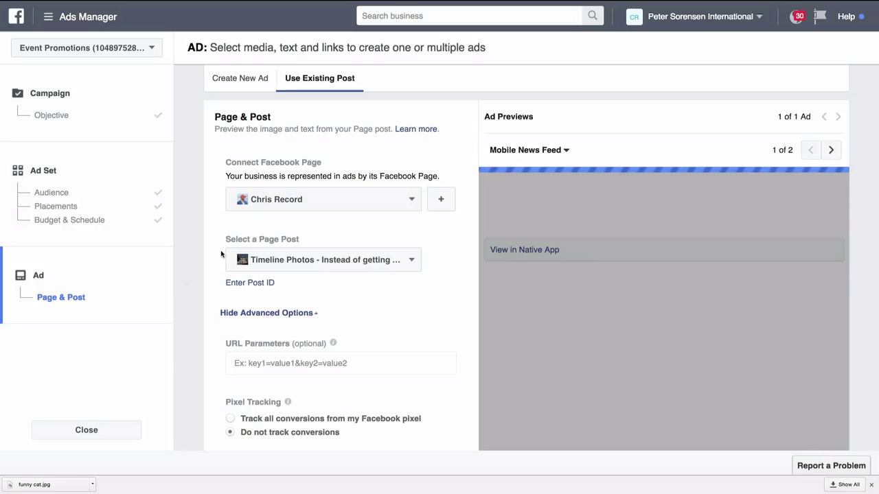